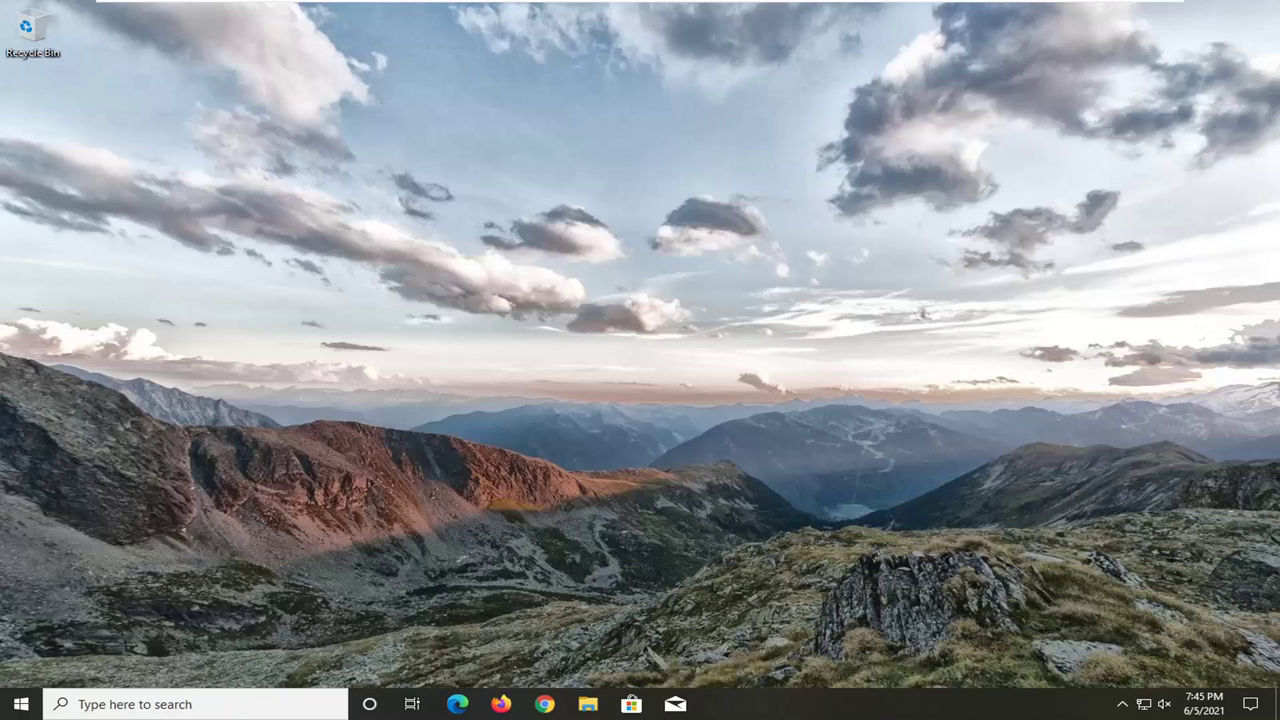
Find Troubleshoot settings from Start and expand Playing Audio under Additional troubleshooters.
{"action": "left_click", "coordinate": [18, 706]}
{"action": "type", "text": "trouble"}
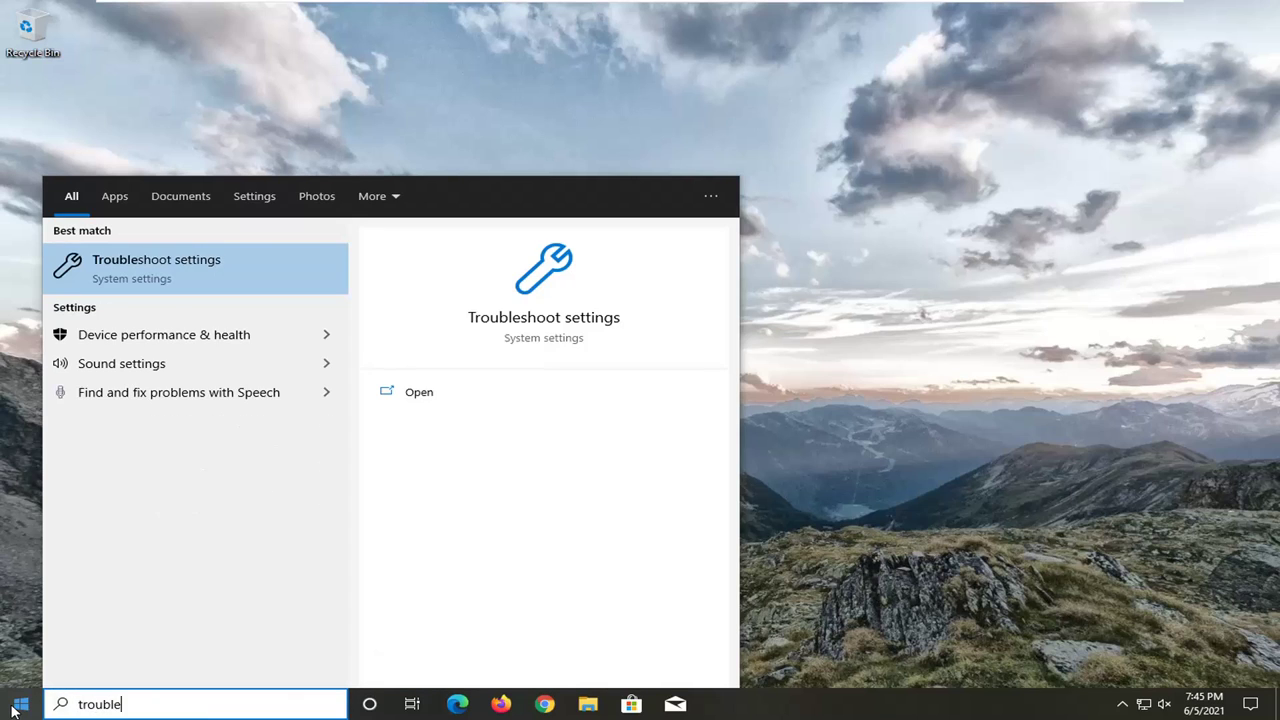
{"action": "type", "text": "shoot"}
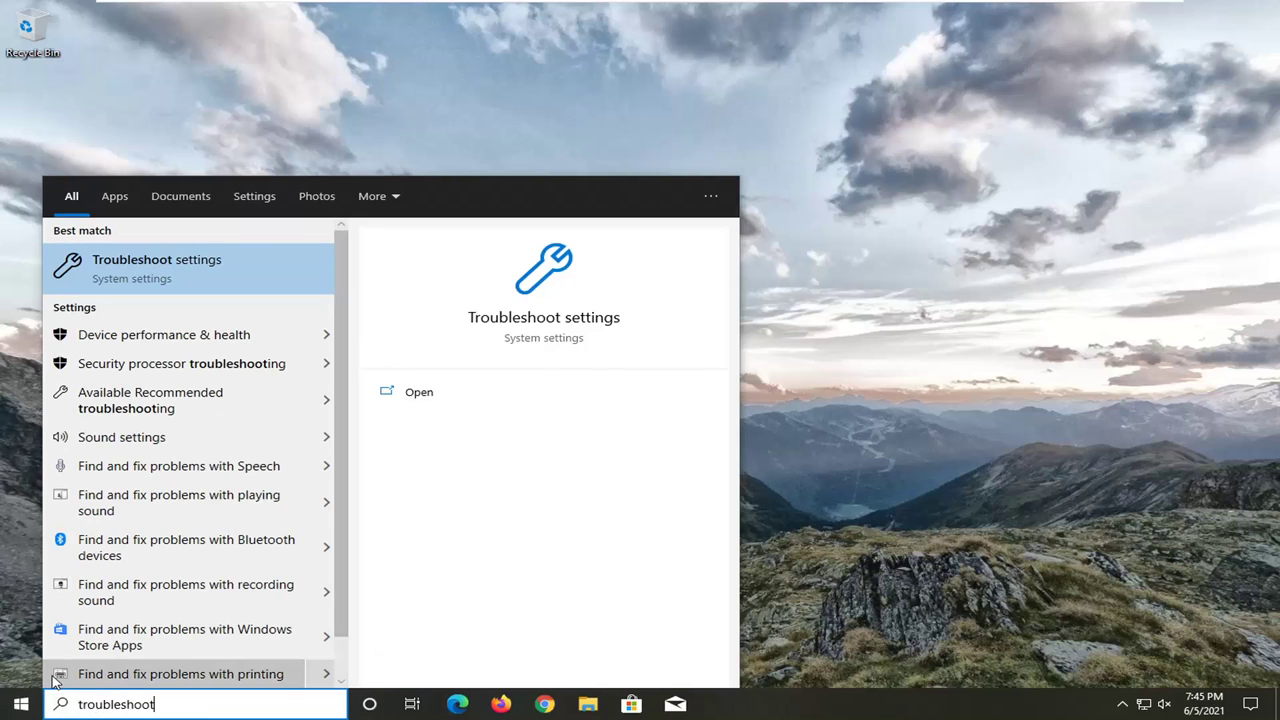
{"action": "left_click", "coordinate": [160, 282]}
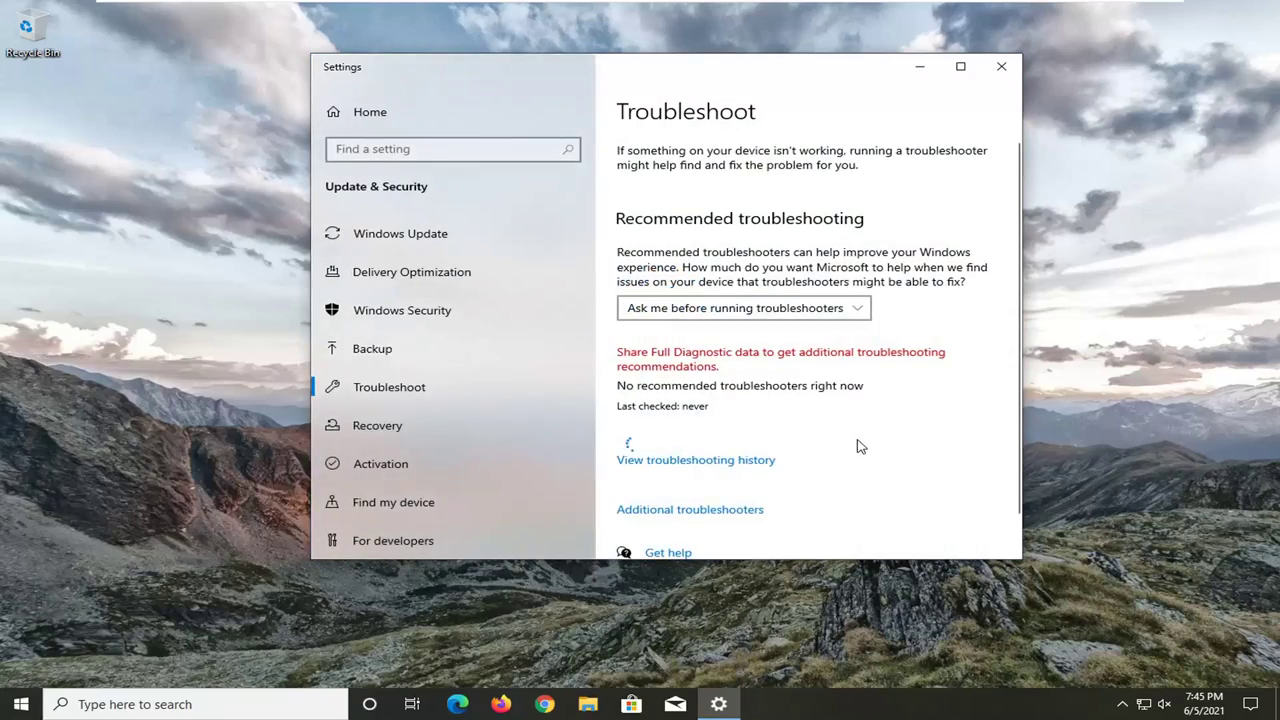
{"action": "scroll", "coordinate": [857, 446], "scroll_direction": "down", "scroll_amount": 2}
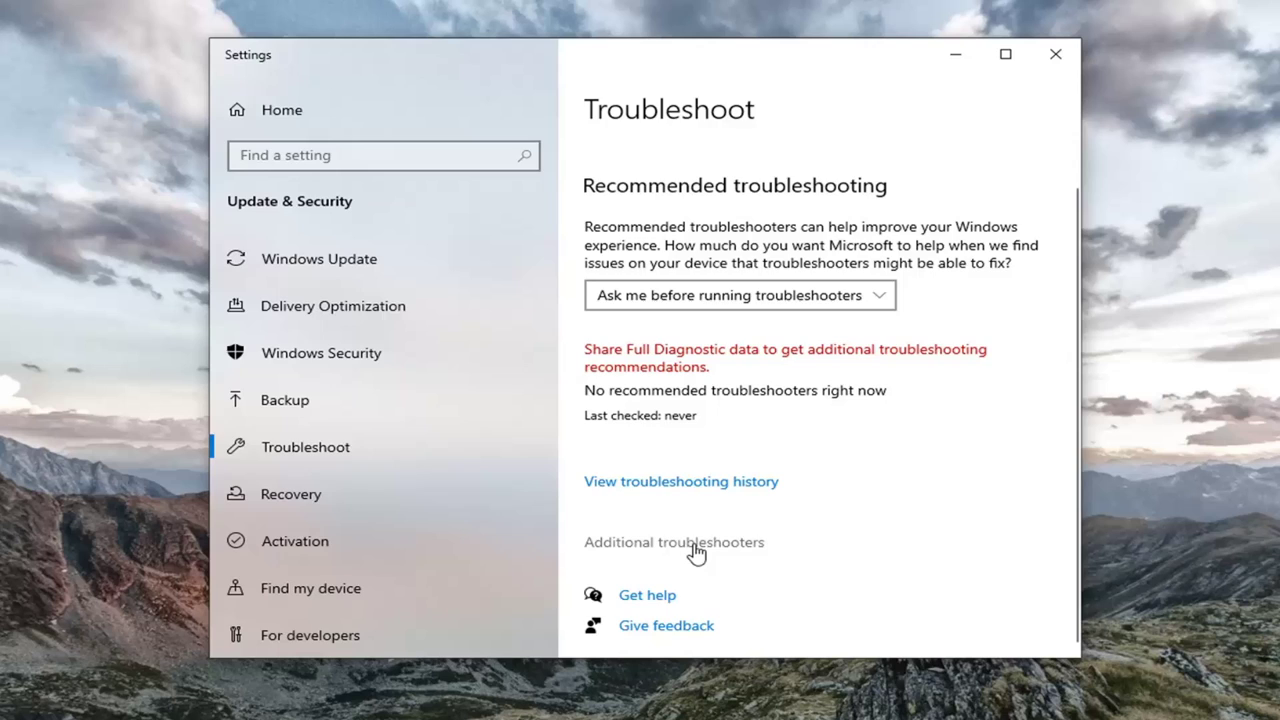
{"action": "left_click", "coordinate": [694, 526]}
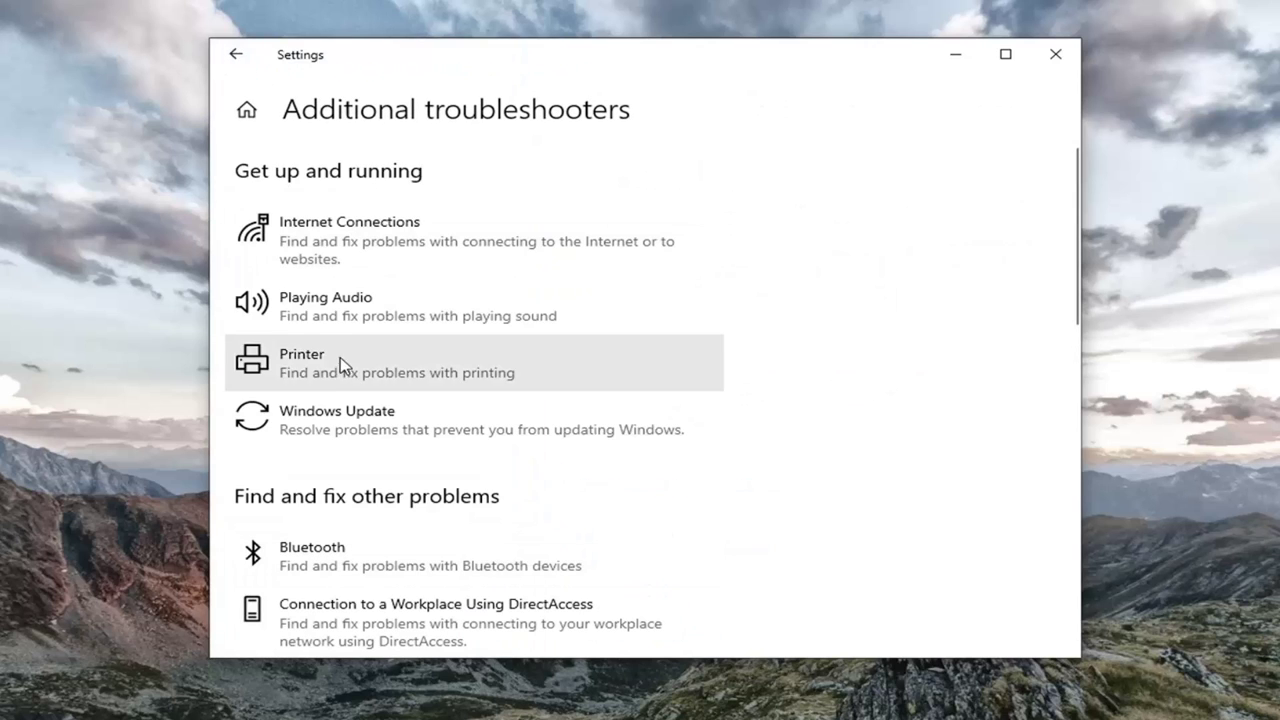
{"action": "left_click", "coordinate": [350, 308]}
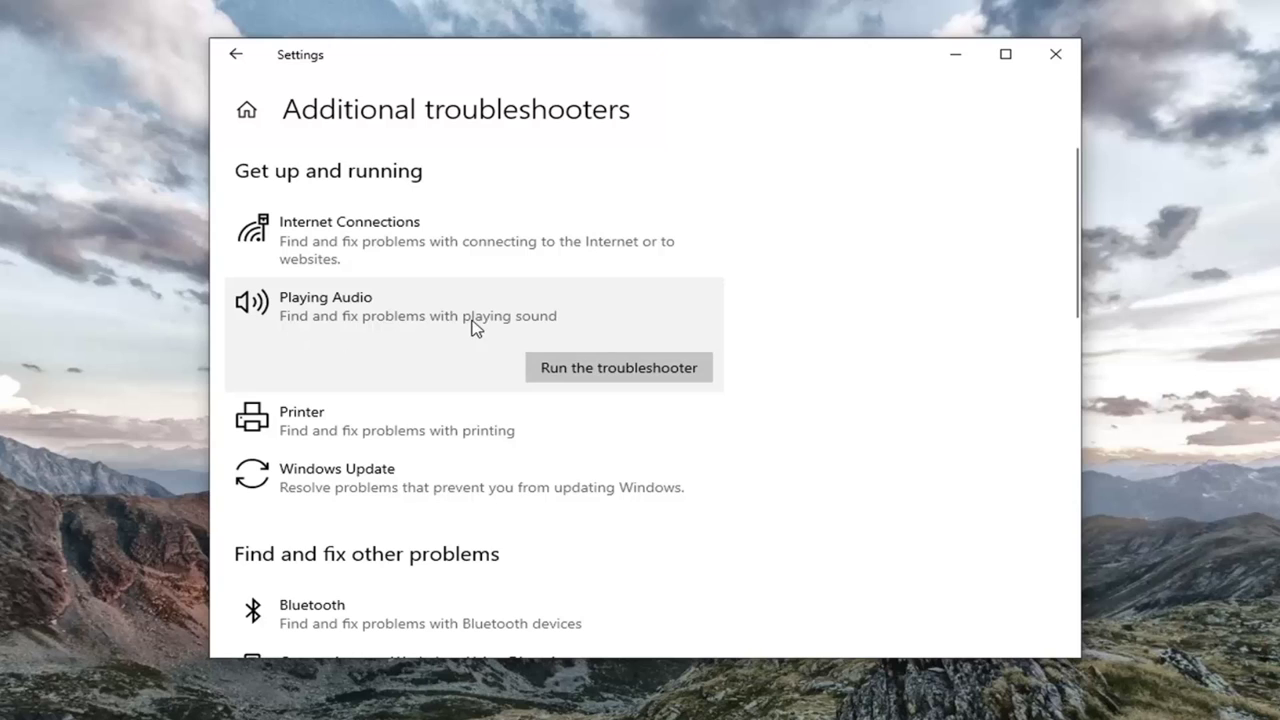
Run the Playing Audio troubleshooter, view the Speakers enhancements when prompted, and finish it.
{"action": "left_click", "coordinate": [613, 370]}
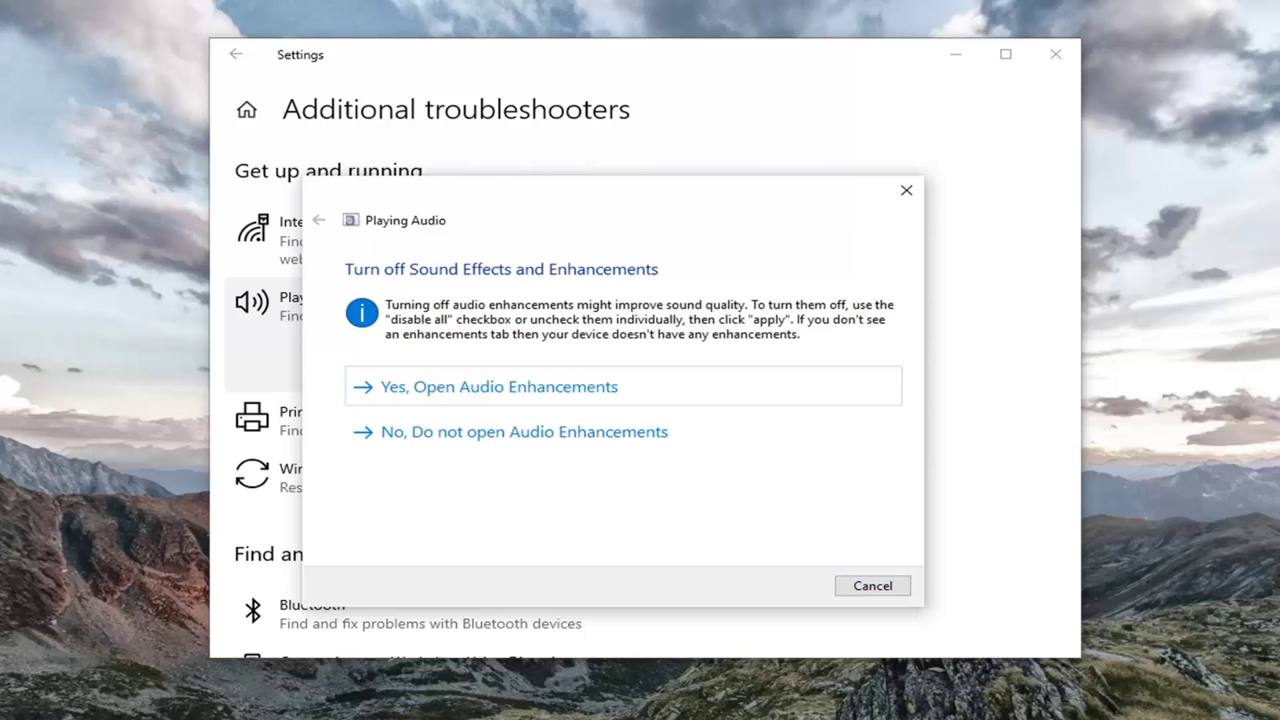
{"action": "left_click", "coordinate": [514, 398]}
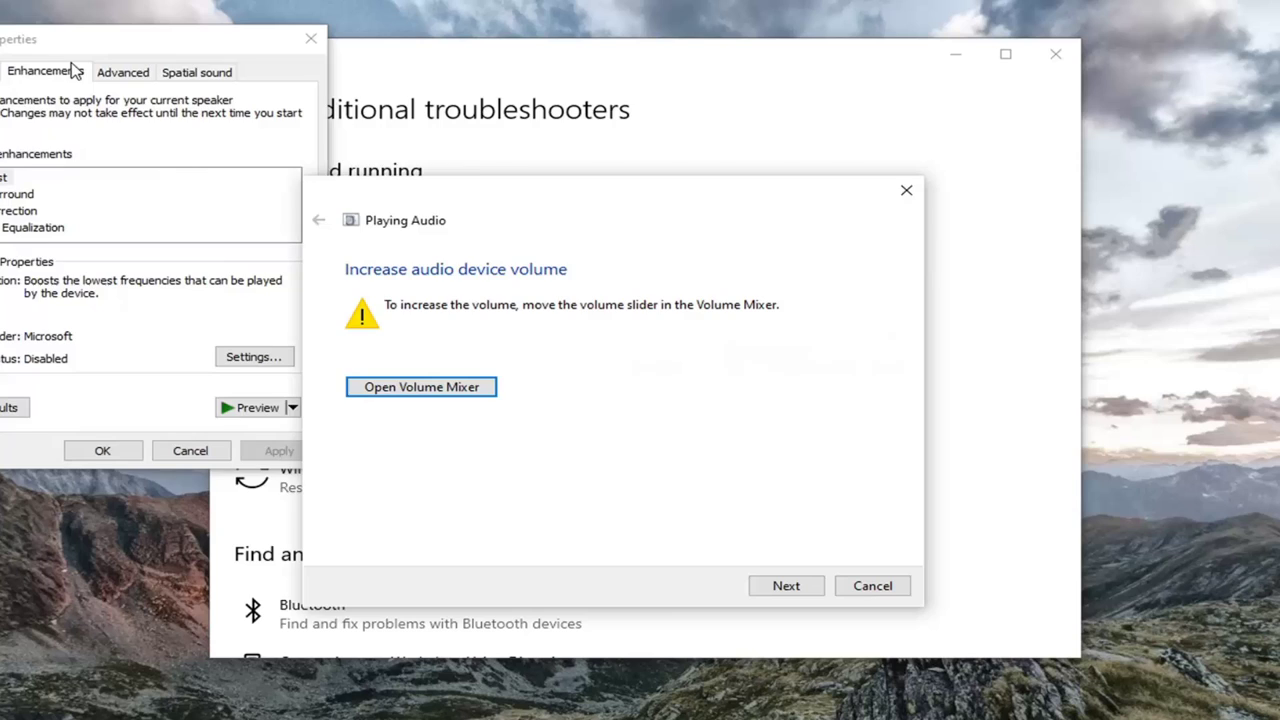
{"action": "left_click_drag", "start_coordinate": [84, 56], "coordinate": [495, 220]}
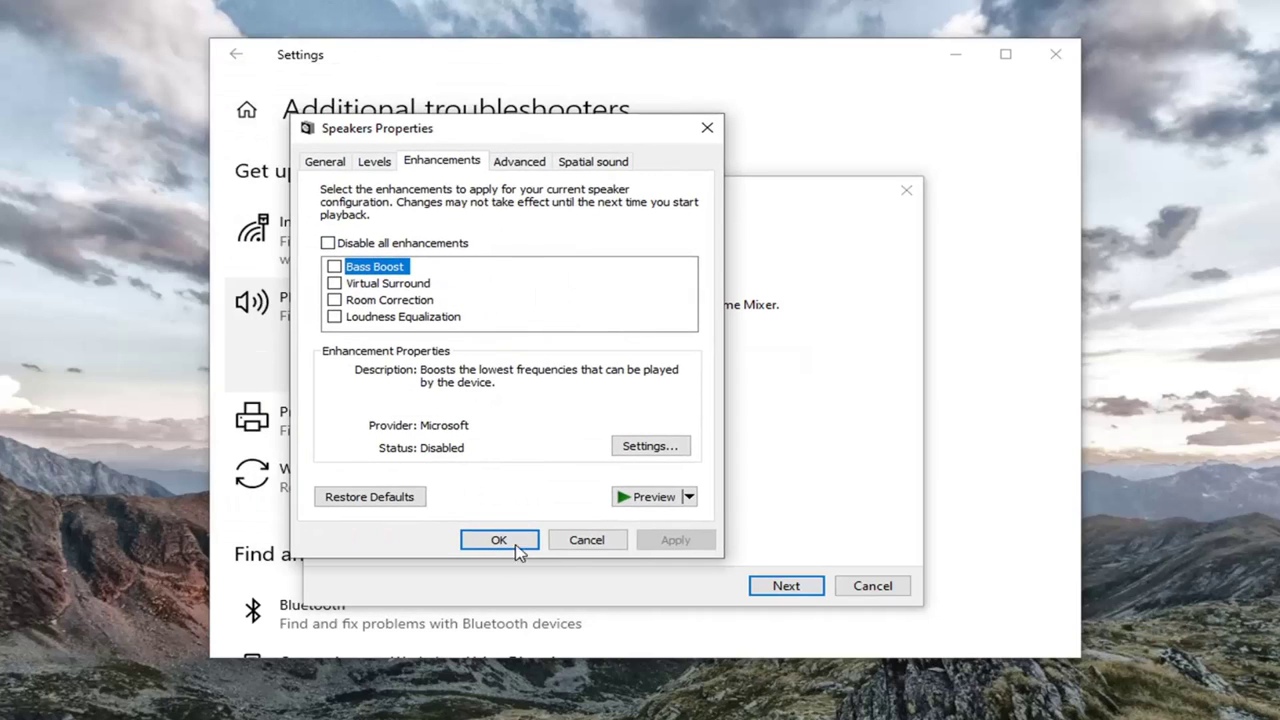
{"action": "left_click", "coordinate": [598, 541]}
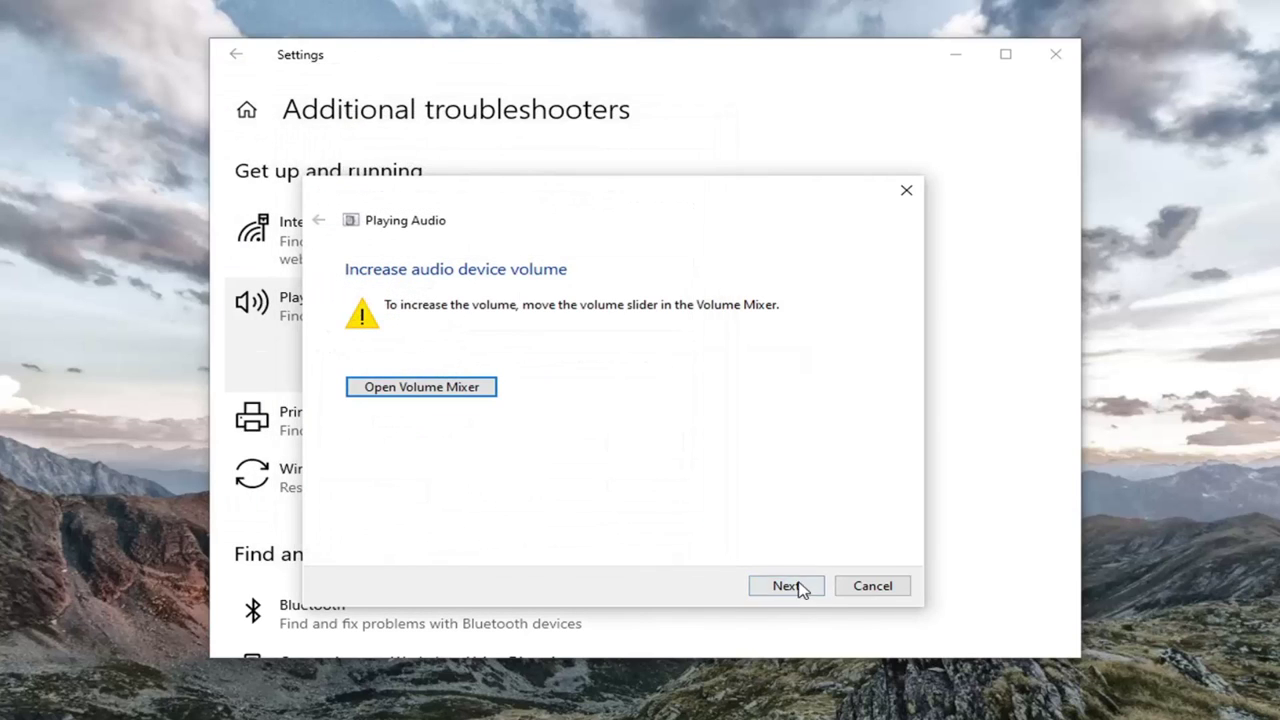
{"action": "left_click", "coordinate": [800, 587]}
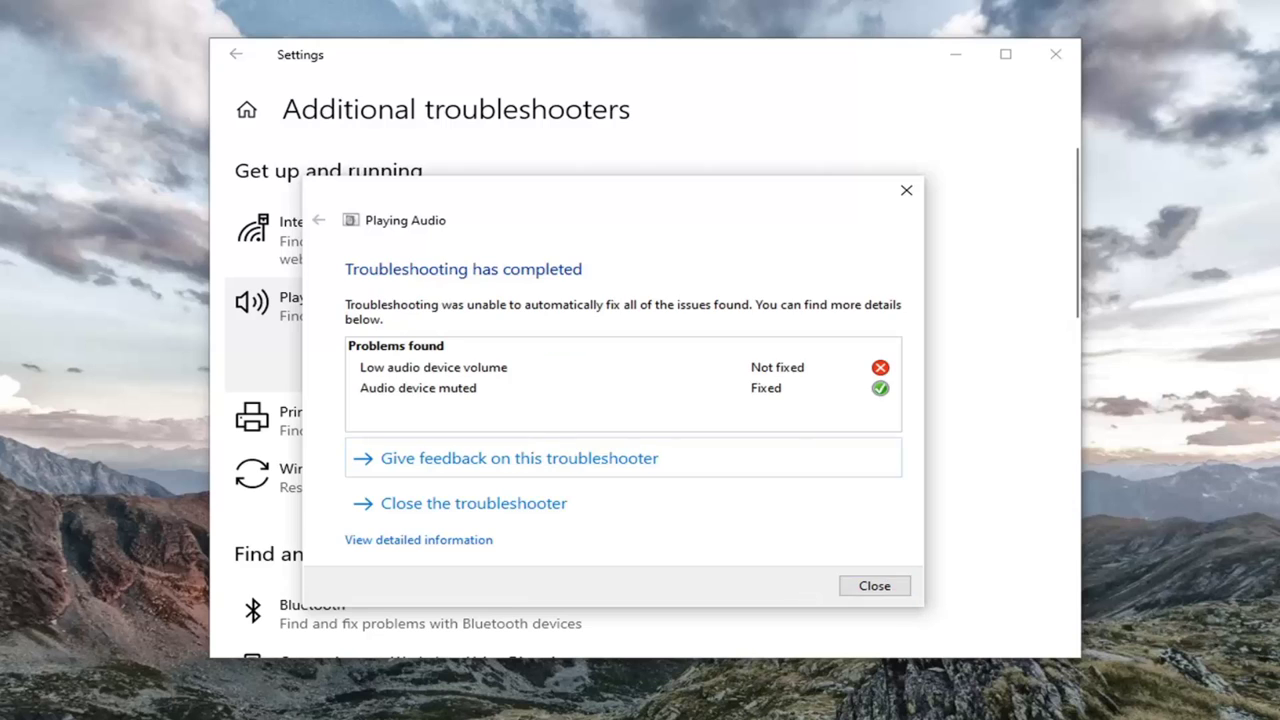
{"action": "left_click", "coordinate": [874, 586]}
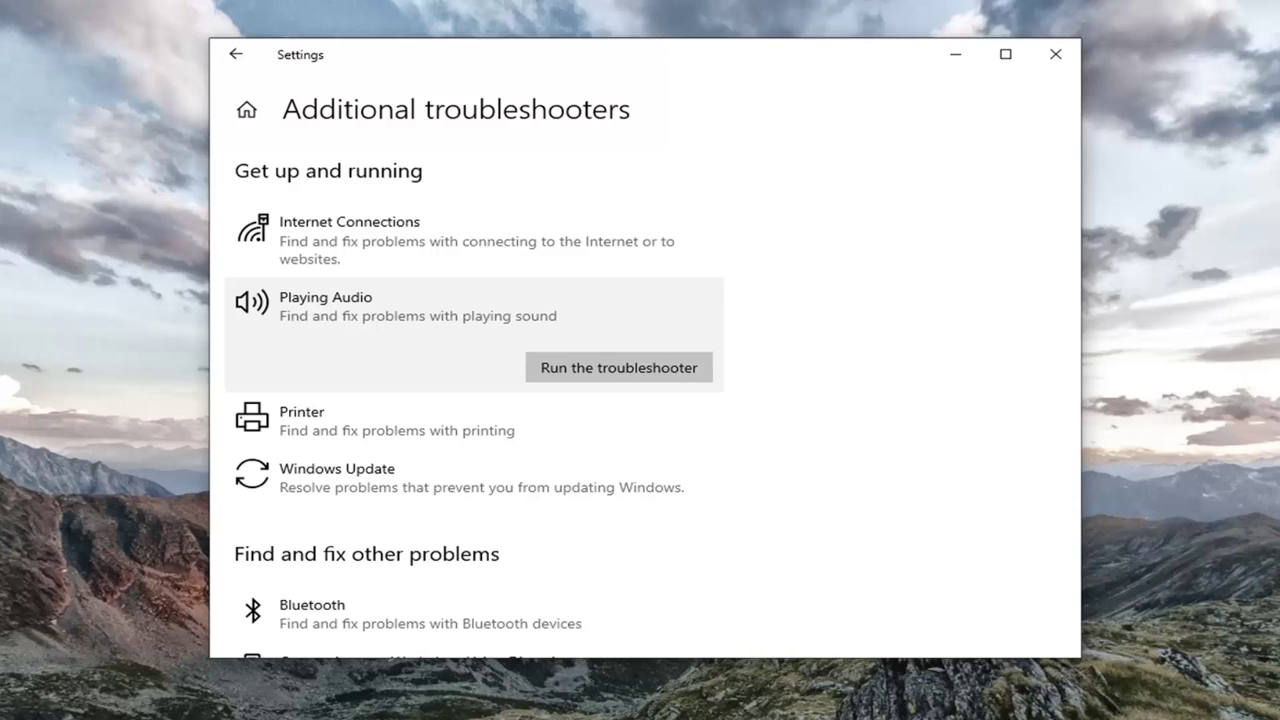
Close Settings, launch Control Panel from Start search, and view all items as Large icons.
{"action": "left_click", "coordinate": [1052, 54]}
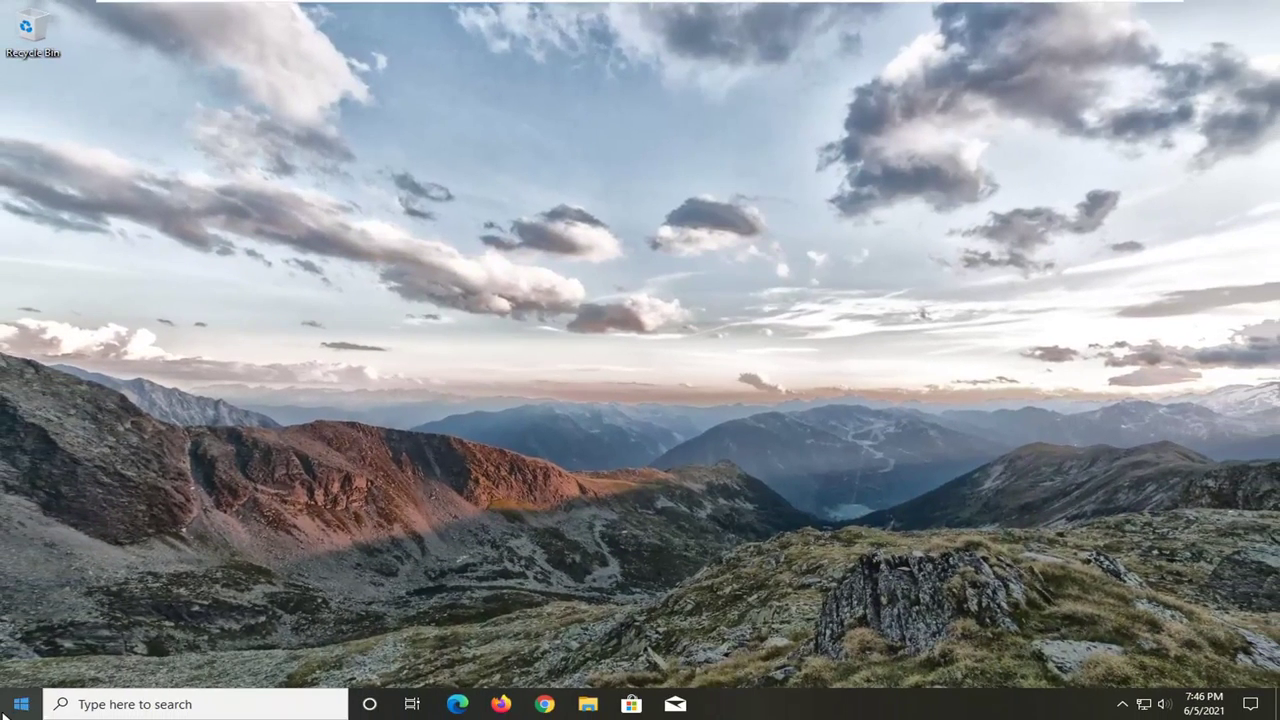
{"action": "left_click", "coordinate": [10, 712]}
{"action": "left_click", "coordinate": [10, 712]}
{"action": "left_click", "coordinate": [10, 712]}
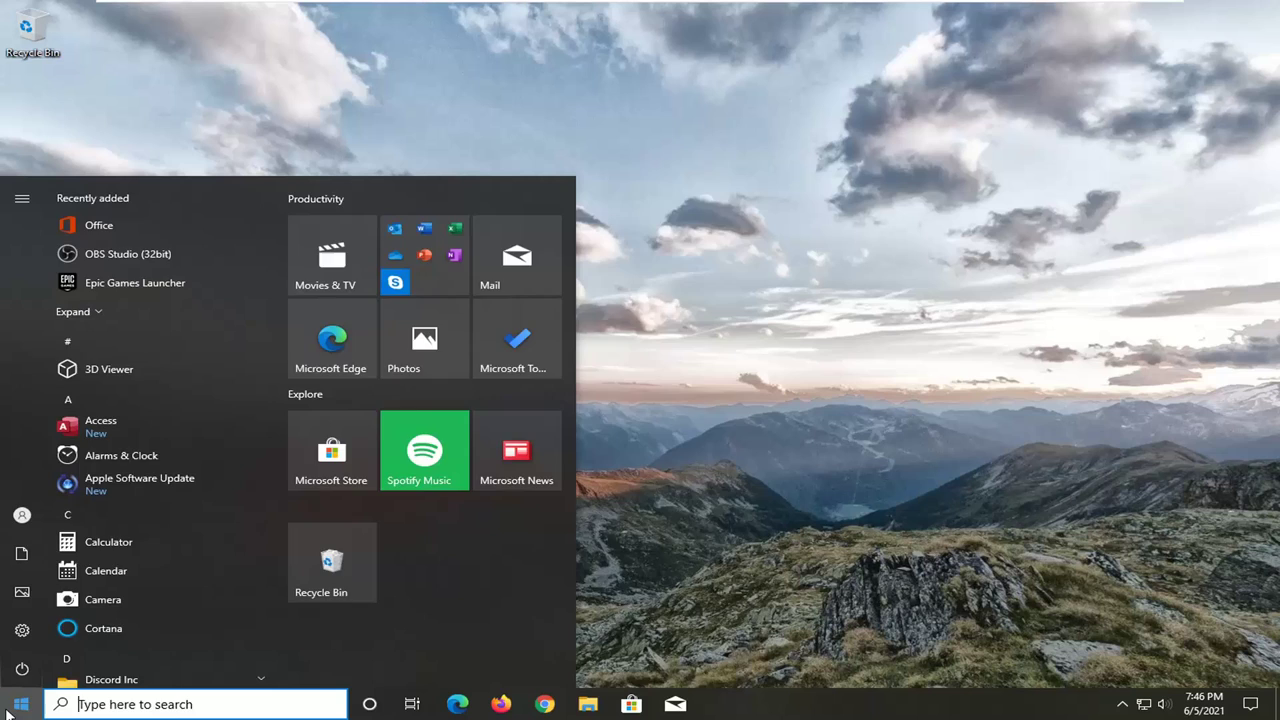
{"action": "type", "text": "control panel"}
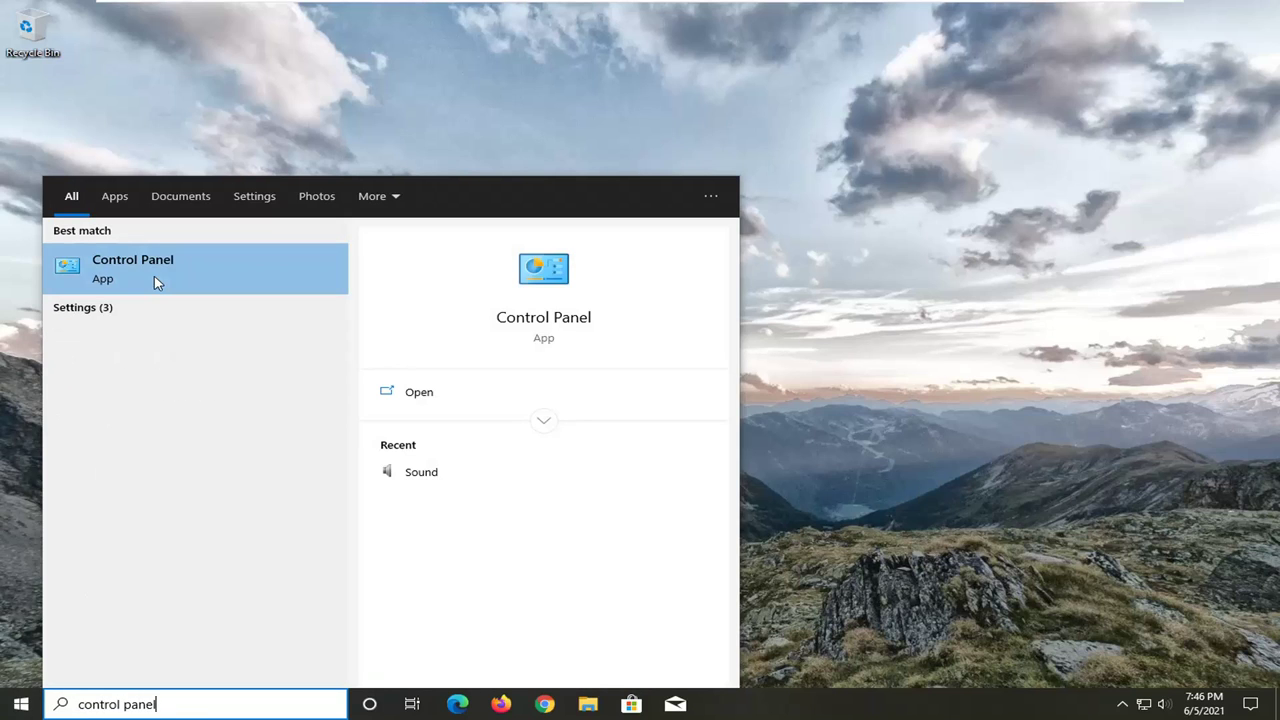
{"action": "left_click", "coordinate": [183, 276]}
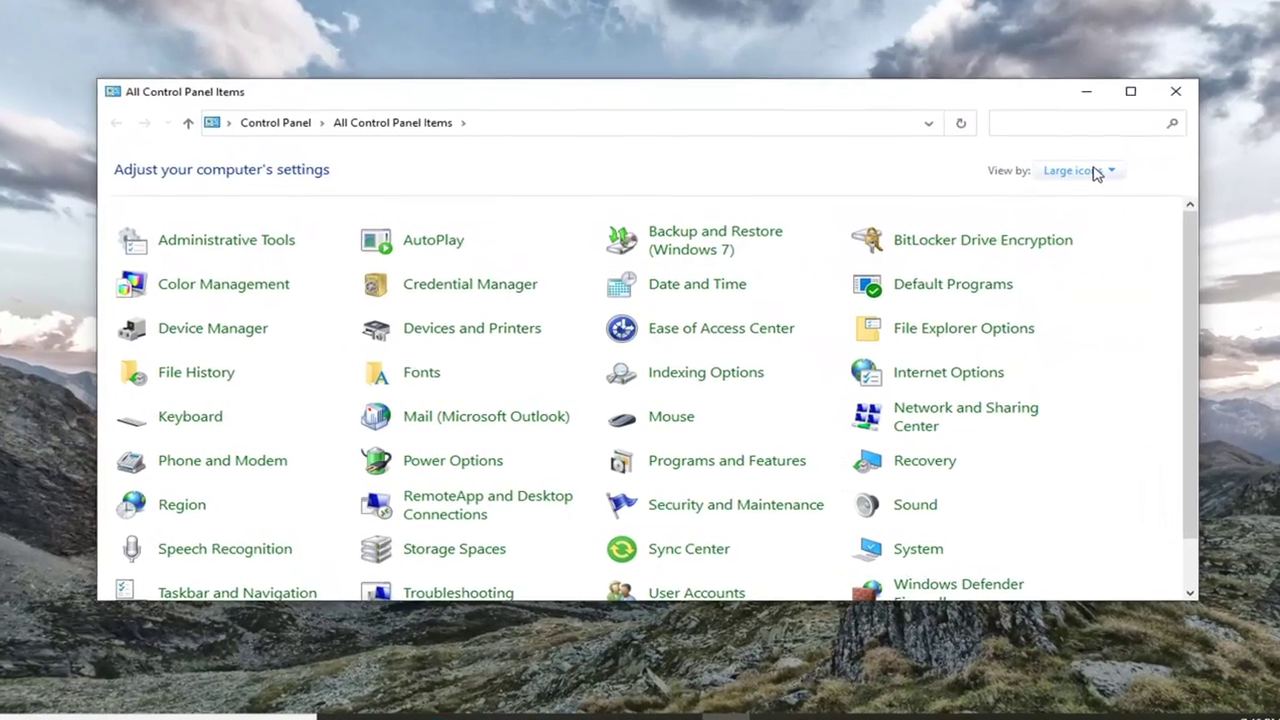
{"action": "left_click", "coordinate": [1034, 195]}
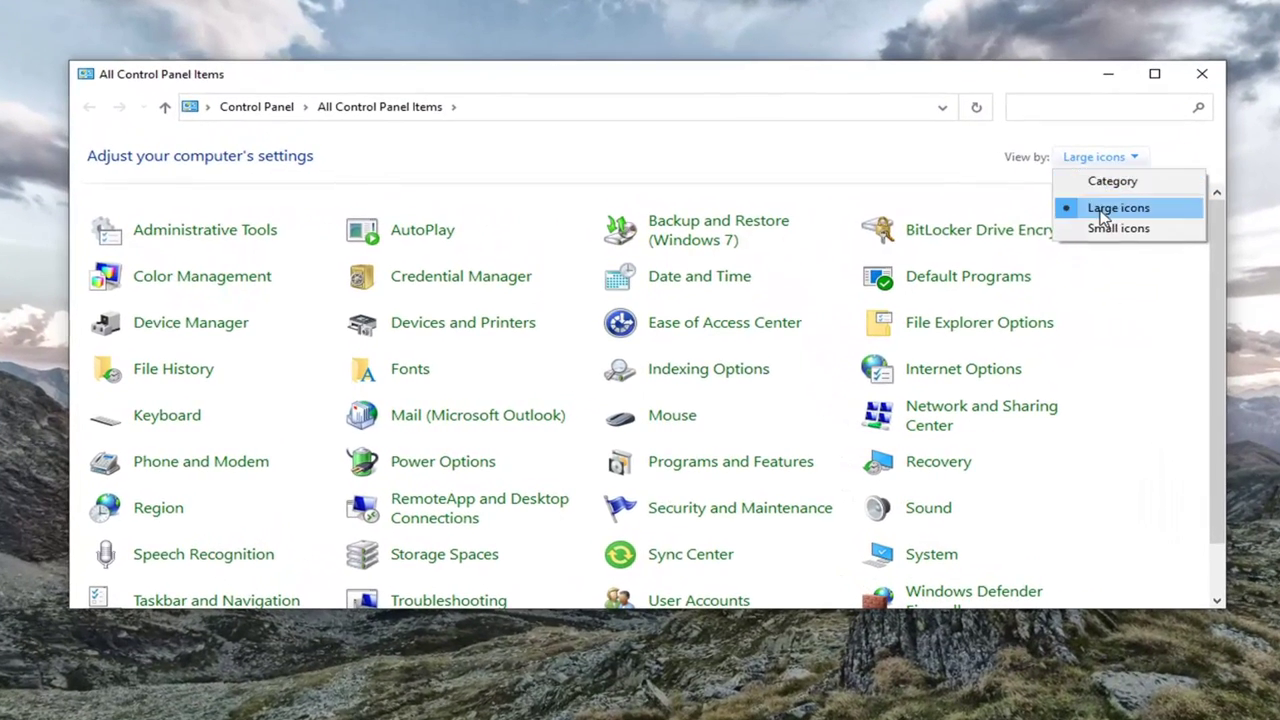
{"action": "left_click", "coordinate": [1036, 238]}
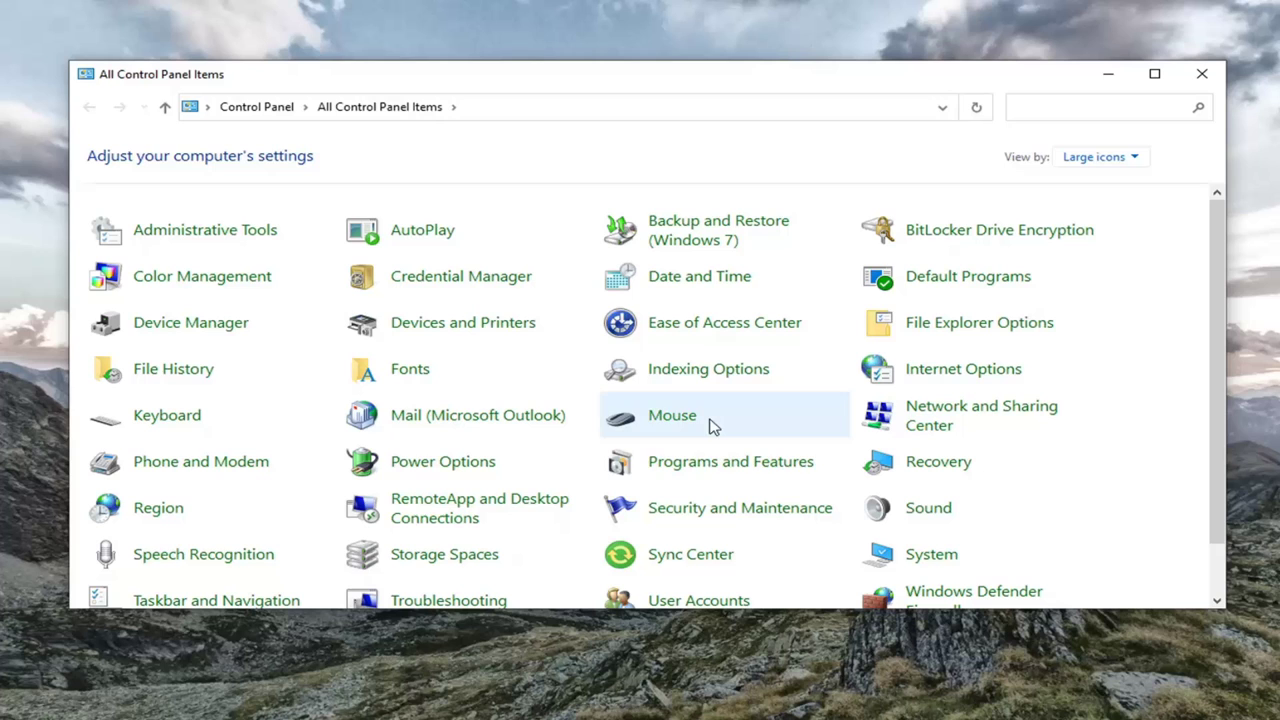
Open the Sound settings and bring up the Speakers playback device's properties.
{"action": "left_click", "coordinate": [917, 510]}
{"action": "left_click_drag", "start_coordinate": [194, 20], "coordinate": [600, 112]}
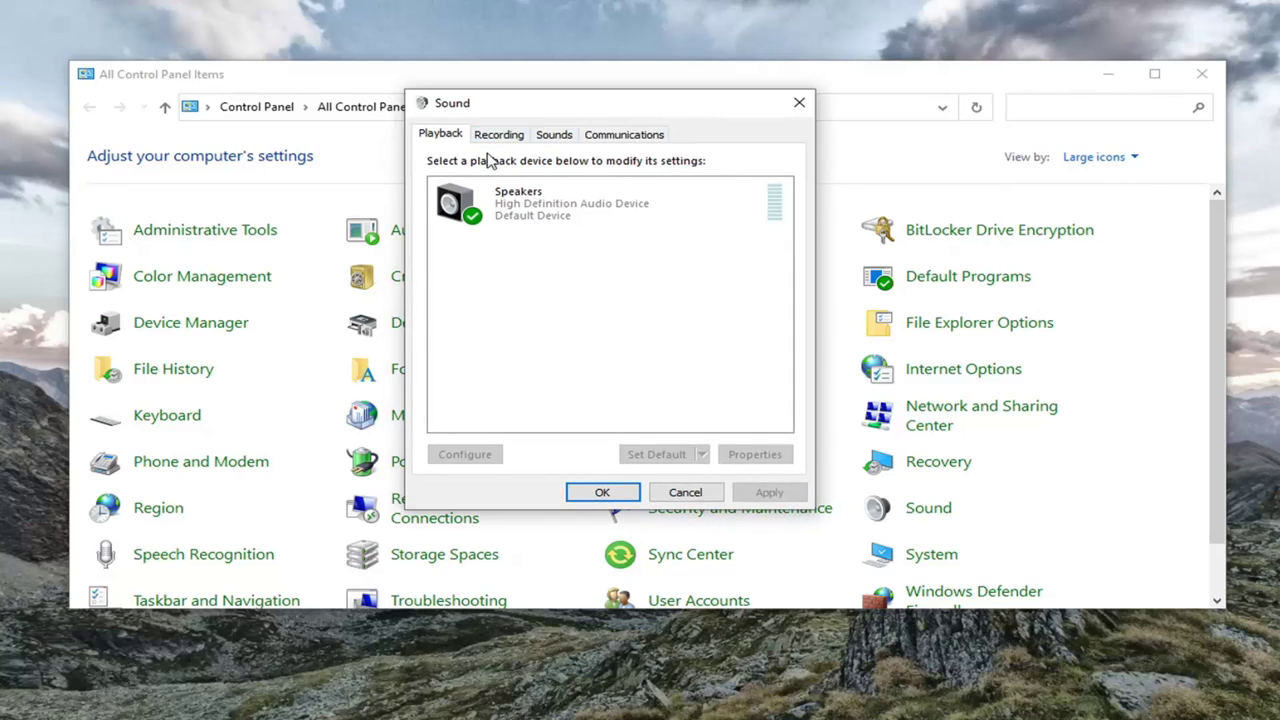
{"action": "left_click", "coordinate": [508, 215]}
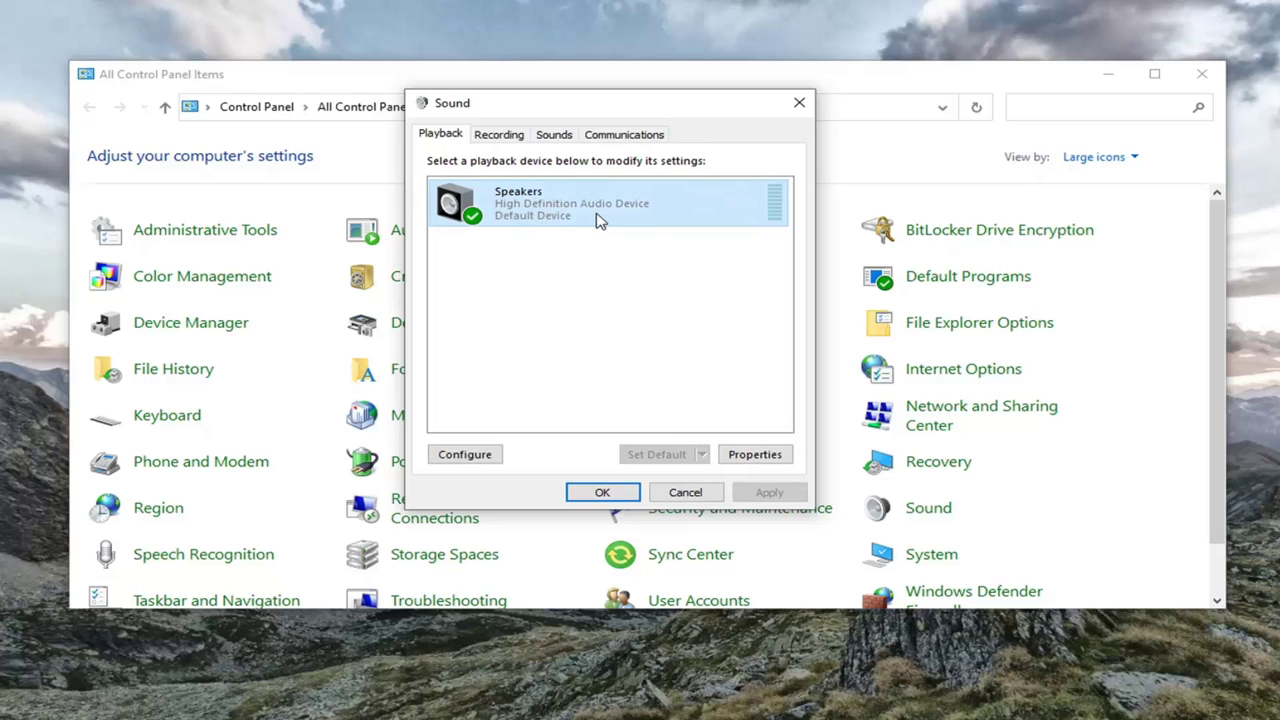
{"action": "left_click", "coordinate": [755, 455]}
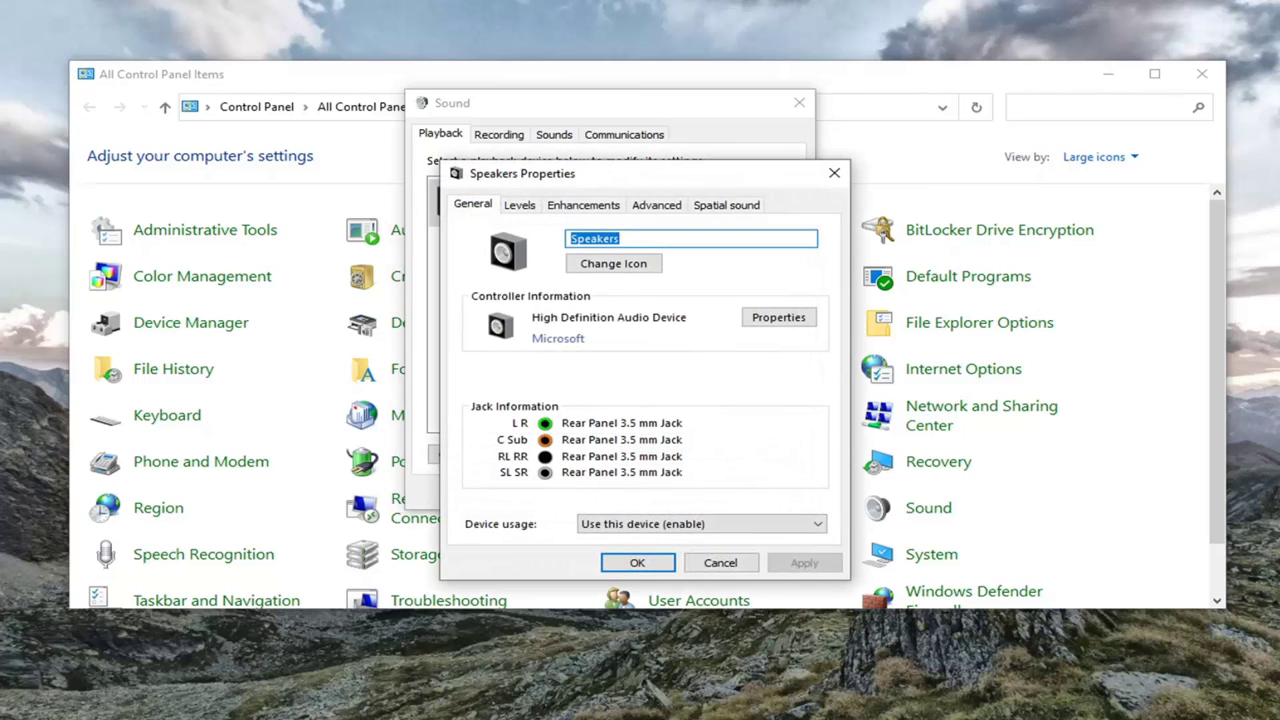
{"action": "left_click_drag", "start_coordinate": [600, 177], "coordinate": [568, 123]}
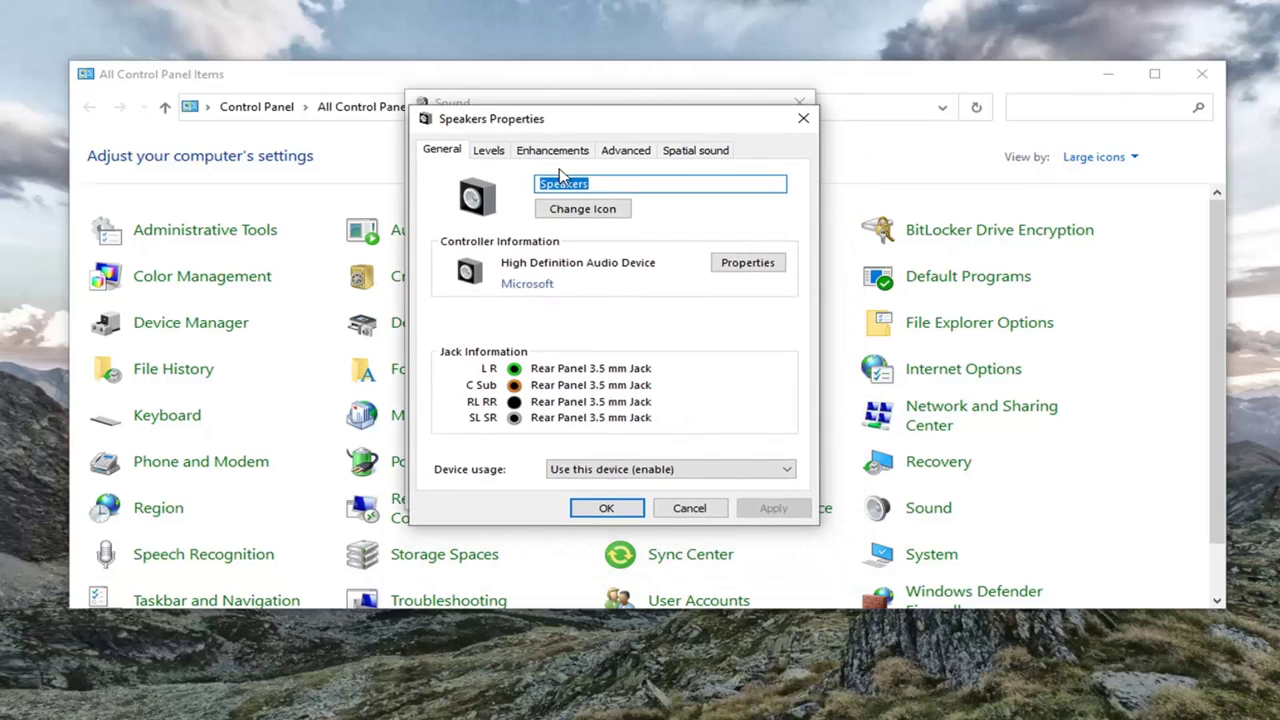
Tick Disable all enhancements for the Speakers, apply it, and close Sound and Control Panel.
{"action": "left_click", "coordinate": [536, 170]}
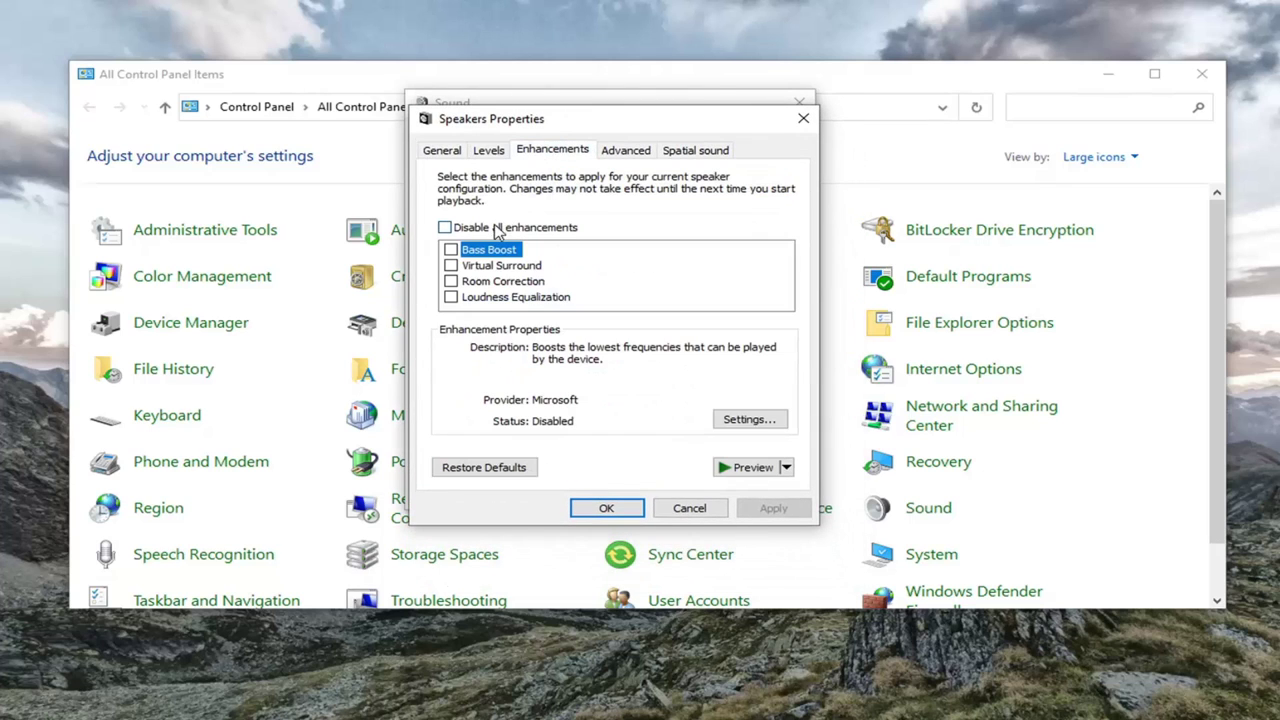
{"action": "left_click", "coordinate": [489, 228]}
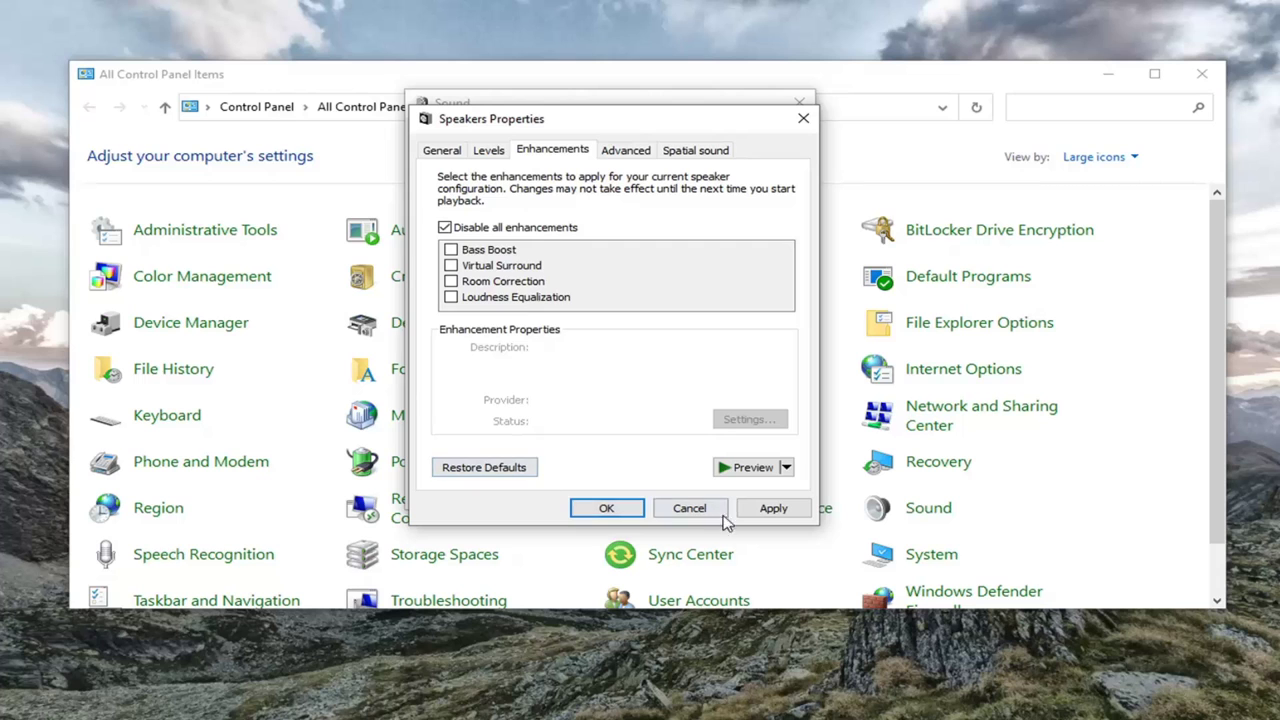
{"action": "left_click", "coordinate": [771, 508]}
{"action": "left_click", "coordinate": [606, 508]}
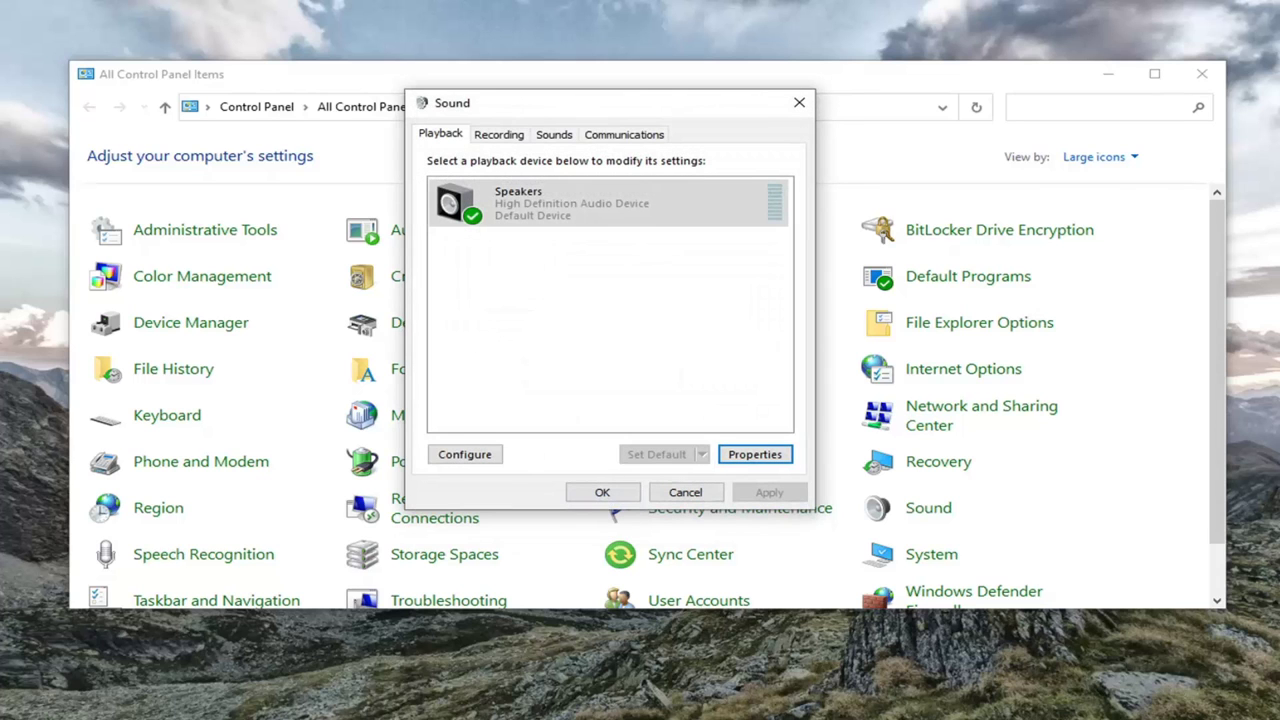
{"action": "left_click", "coordinate": [602, 492]}
{"action": "left_click", "coordinate": [1203, 76]}
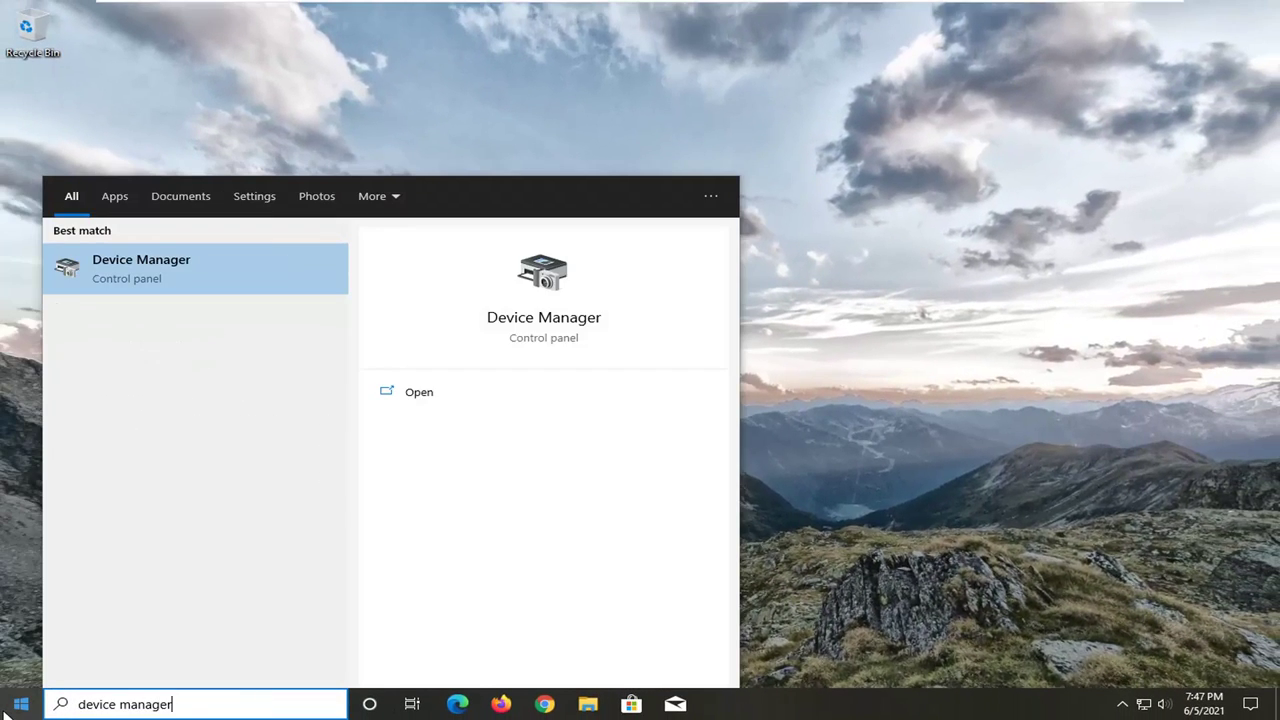
Launch Device Manager, expand Sound, video and game controllers, and right-click High Definition Audio Device.
{"action": "left_click", "coordinate": [146, 272]}
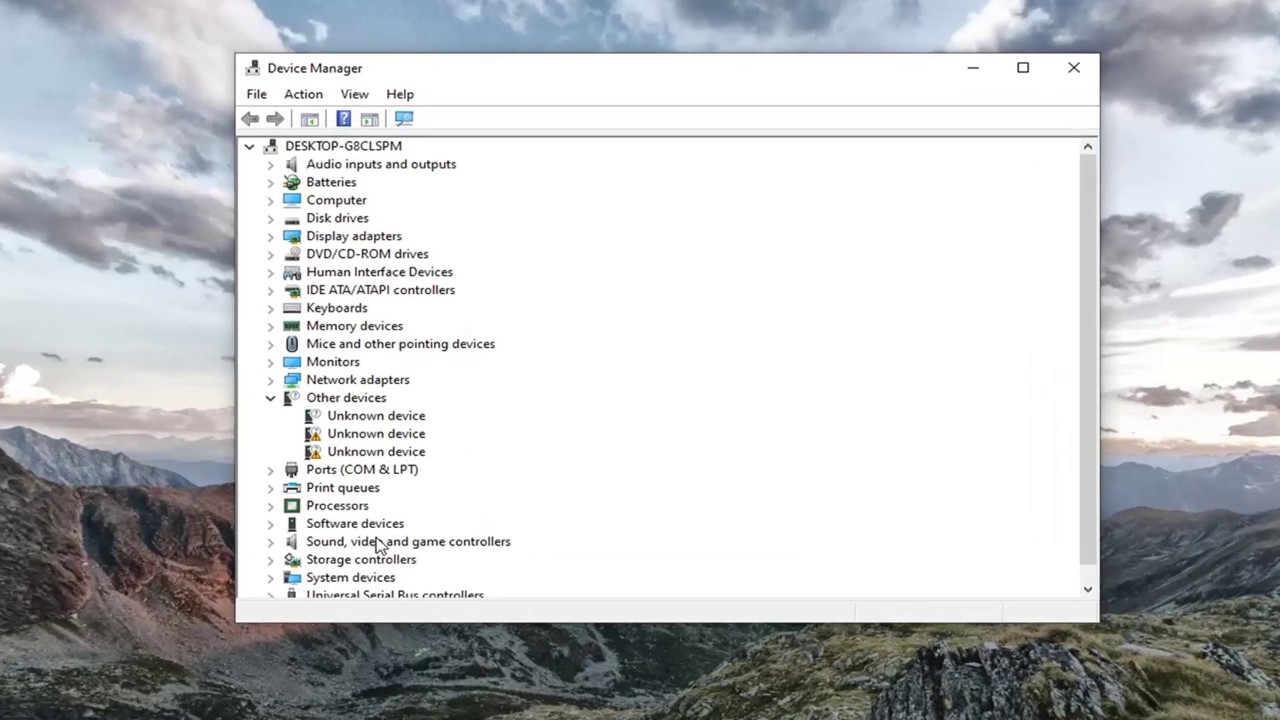
{"action": "scroll", "coordinate": [392, 552], "scroll_direction": "down", "scroll_amount": 1}
{"action": "double_click", "coordinate": [334, 524]}
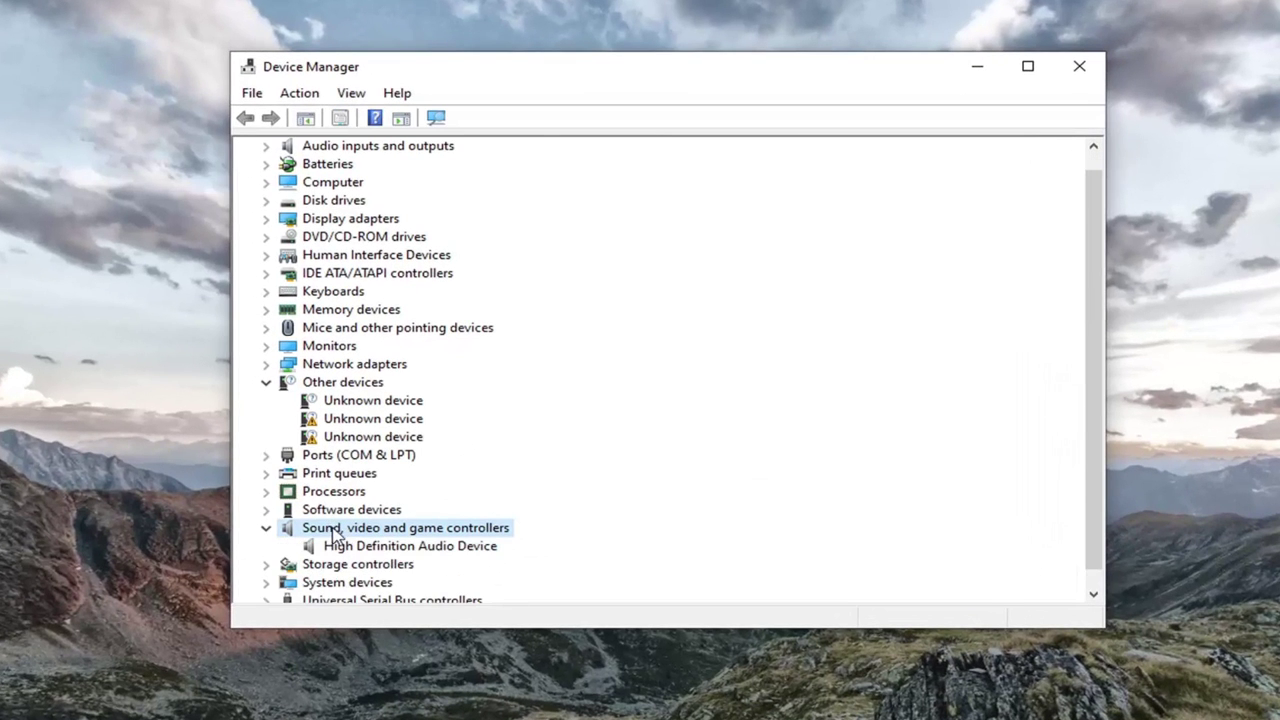
{"action": "scroll", "coordinate": [334, 533], "scroll_direction": "down", "scroll_amount": 1}
{"action": "left_click", "coordinate": [445, 529]}
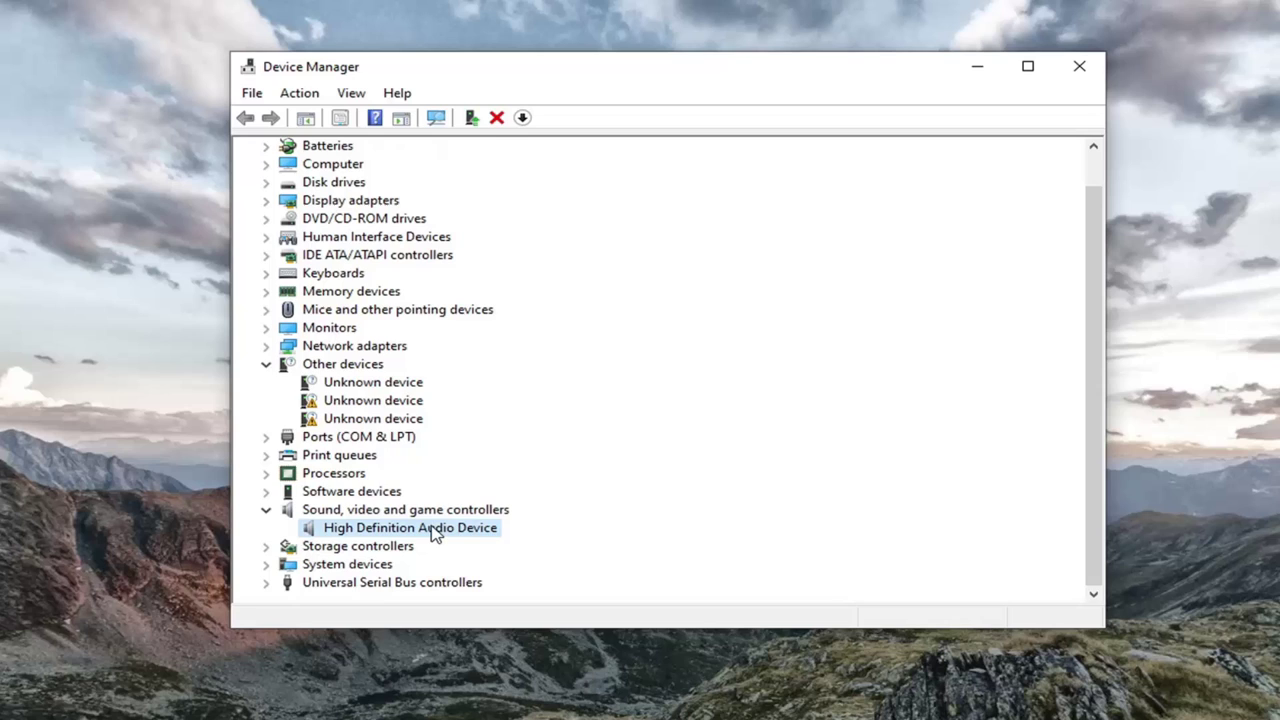
{"action": "right_click", "coordinate": [433, 534]}
{"action": "key", "text": "Escape"}
{"action": "right_click", "coordinate": [440, 540]}
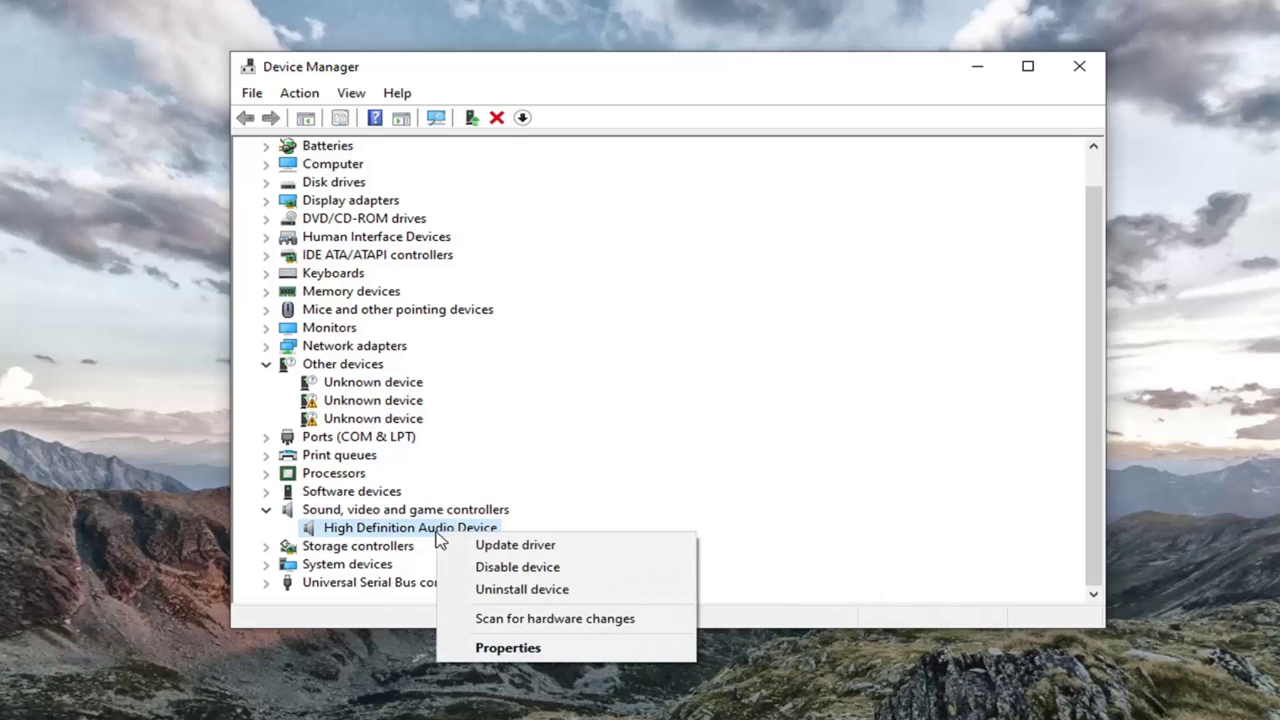
Update the driver manually, picking High Definition Audio Device from drivers on the computer.
{"action": "left_click", "coordinate": [524, 548]}
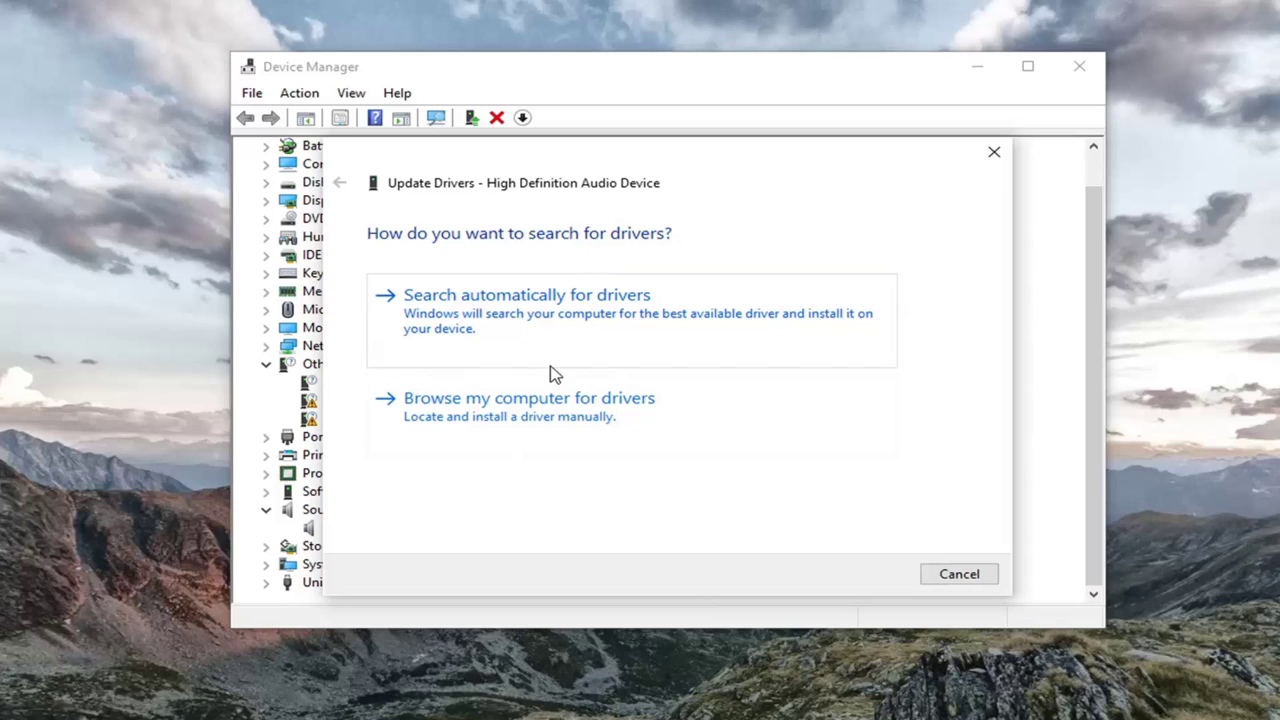
{"action": "left_click", "coordinate": [554, 429]}
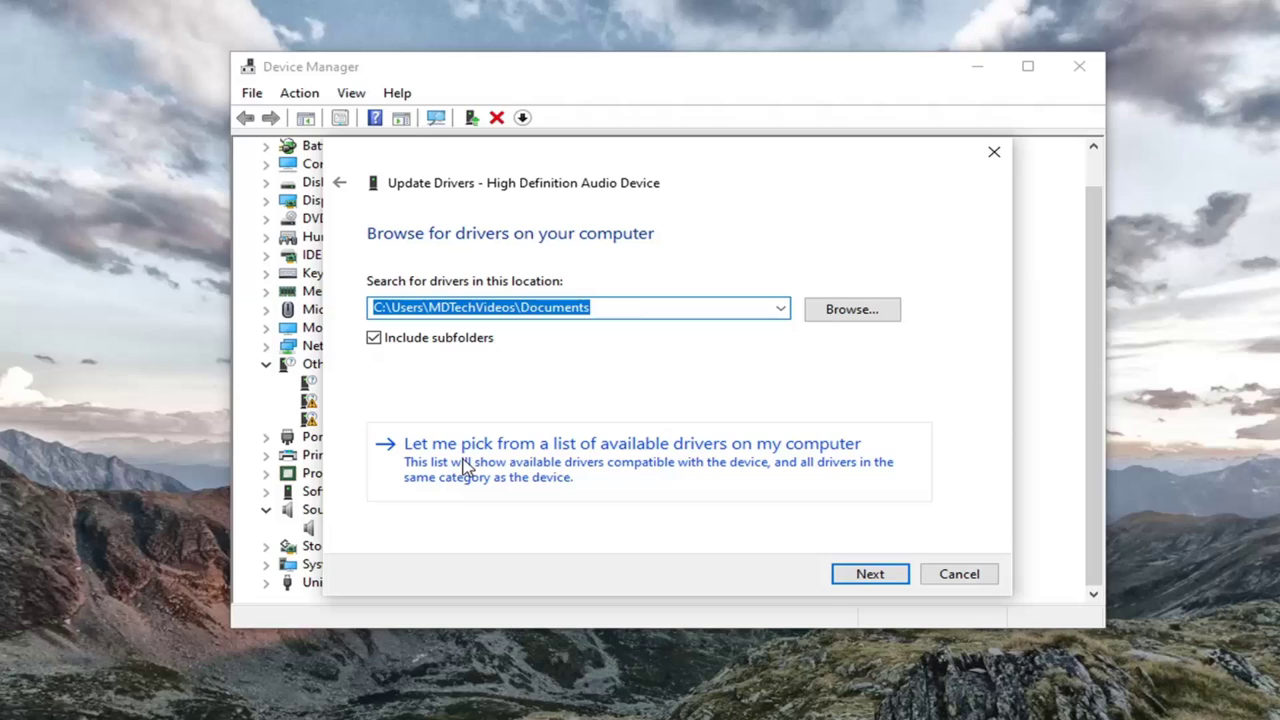
{"action": "left_click", "coordinate": [705, 470]}
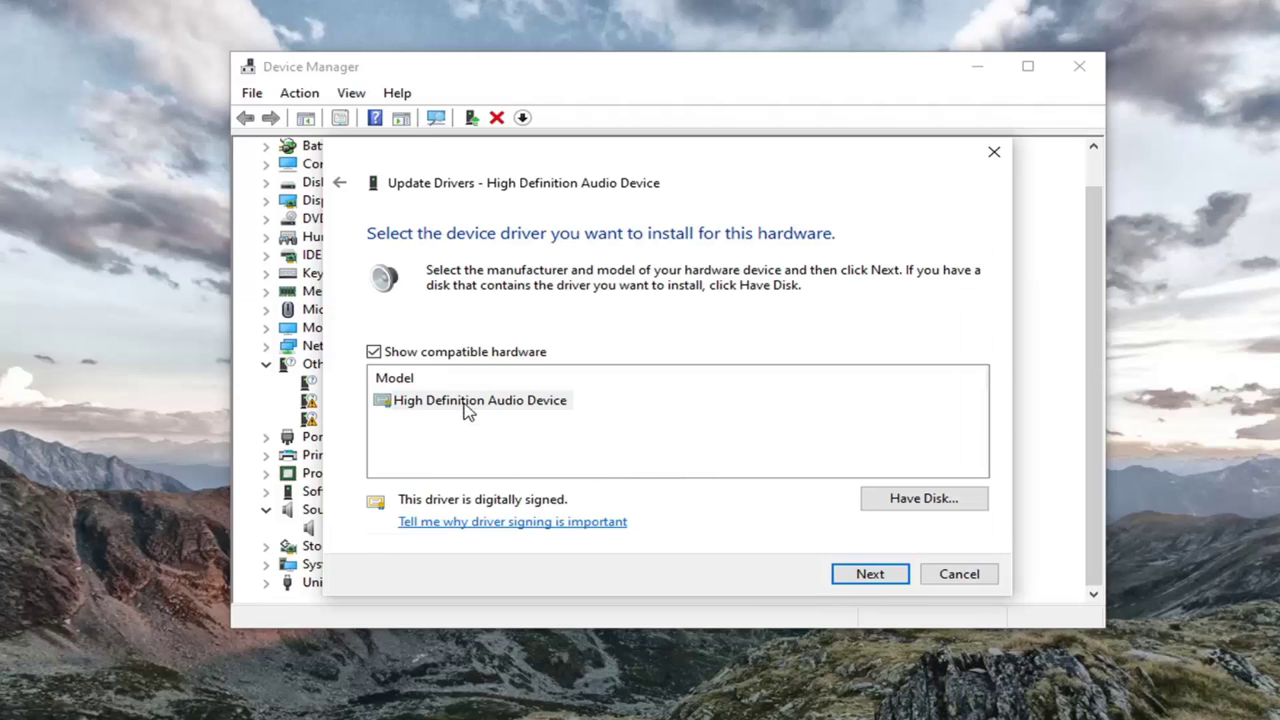
{"action": "left_click", "coordinate": [505, 400]}
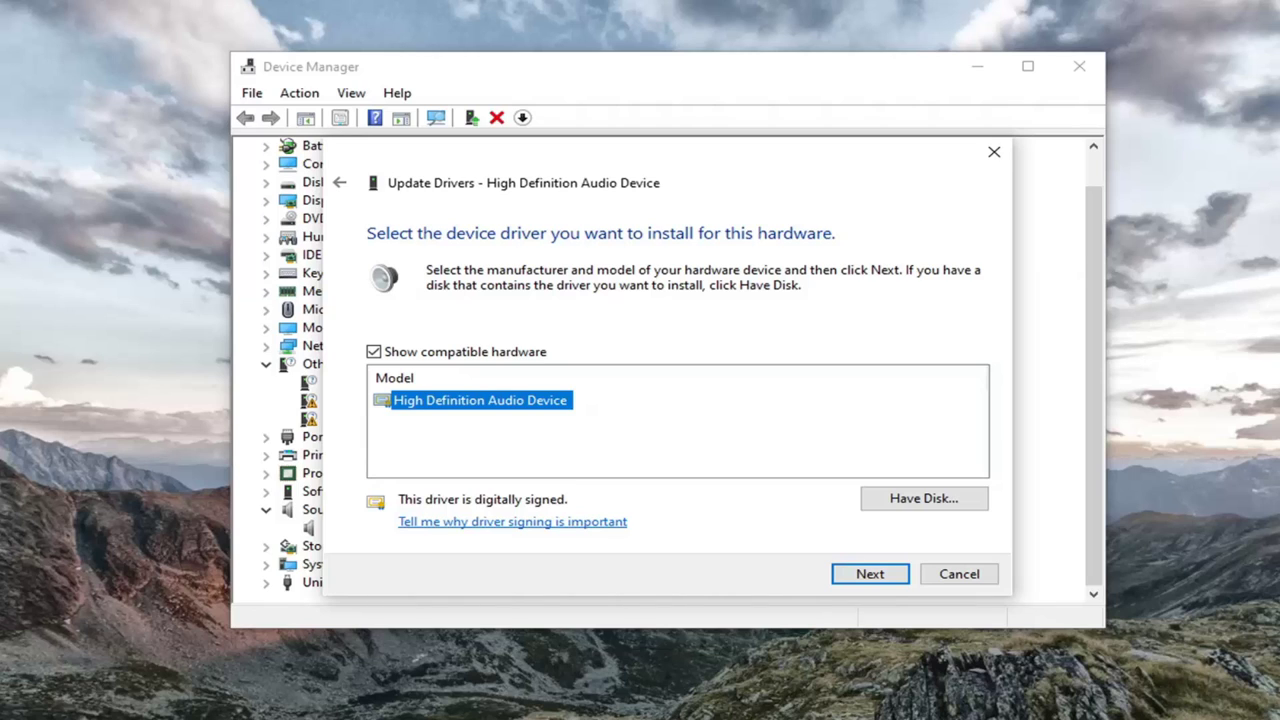
Install the High Definition Audio Device driver despite the warning, then restart the PC.
{"action": "left_click", "coordinate": [845, 574]}
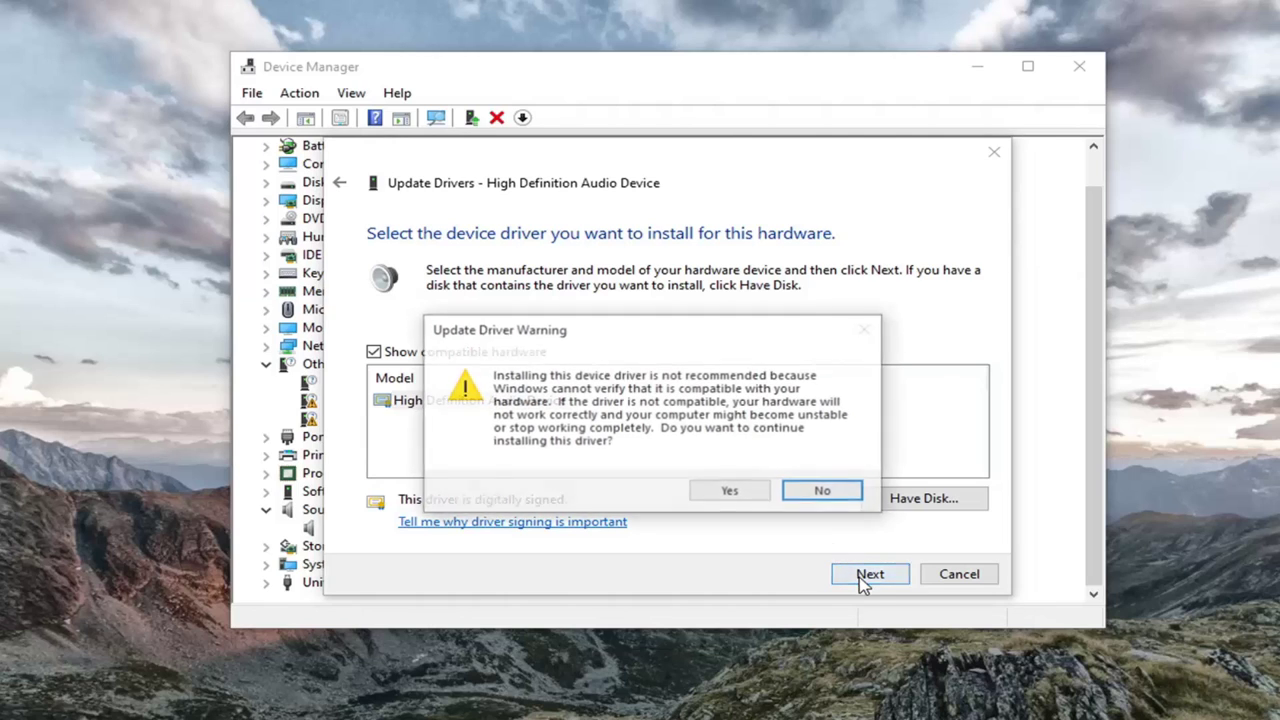
{"action": "left_click", "coordinate": [720, 498]}
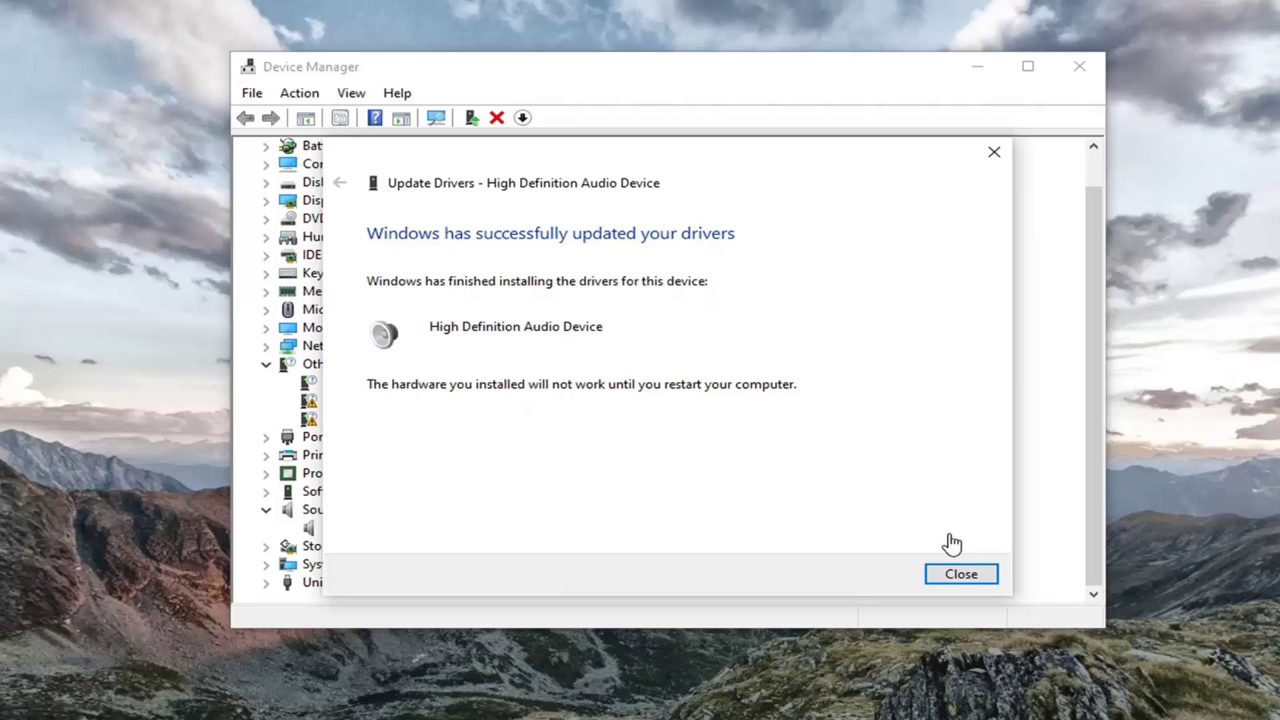
{"action": "left_click", "coordinate": [959, 574]}
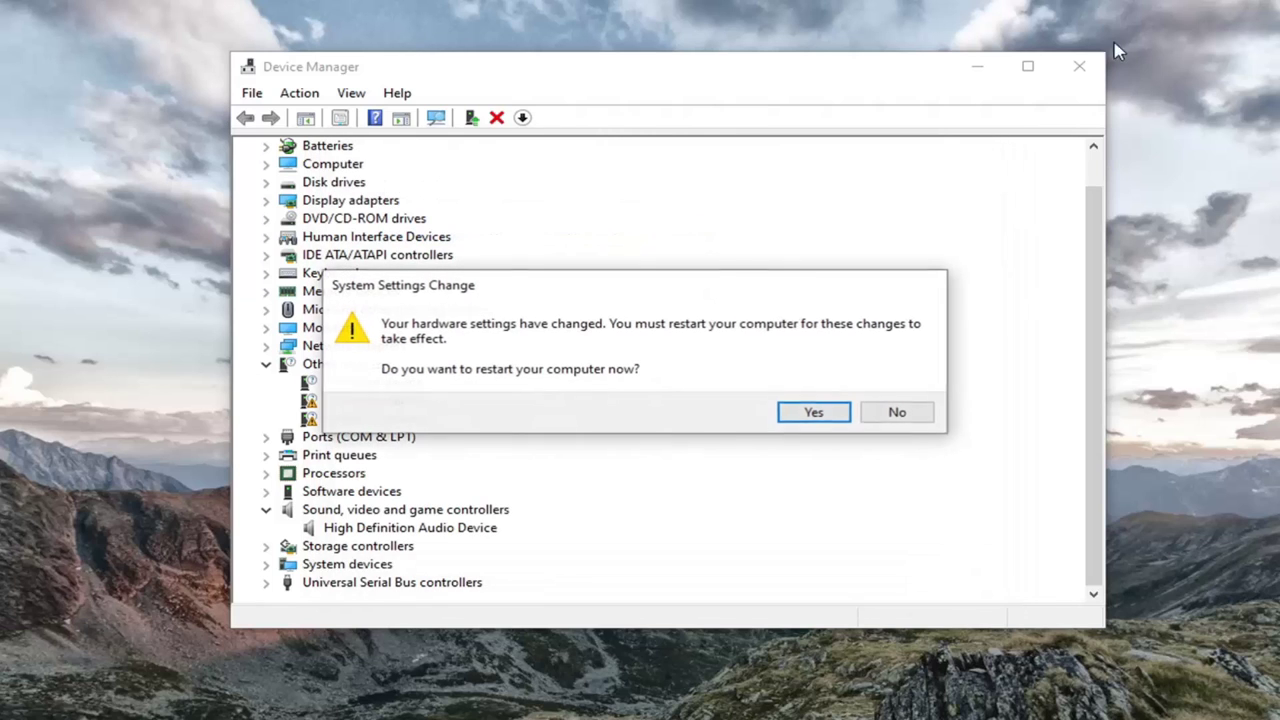
{"action": "left_click", "coordinate": [812, 413]}
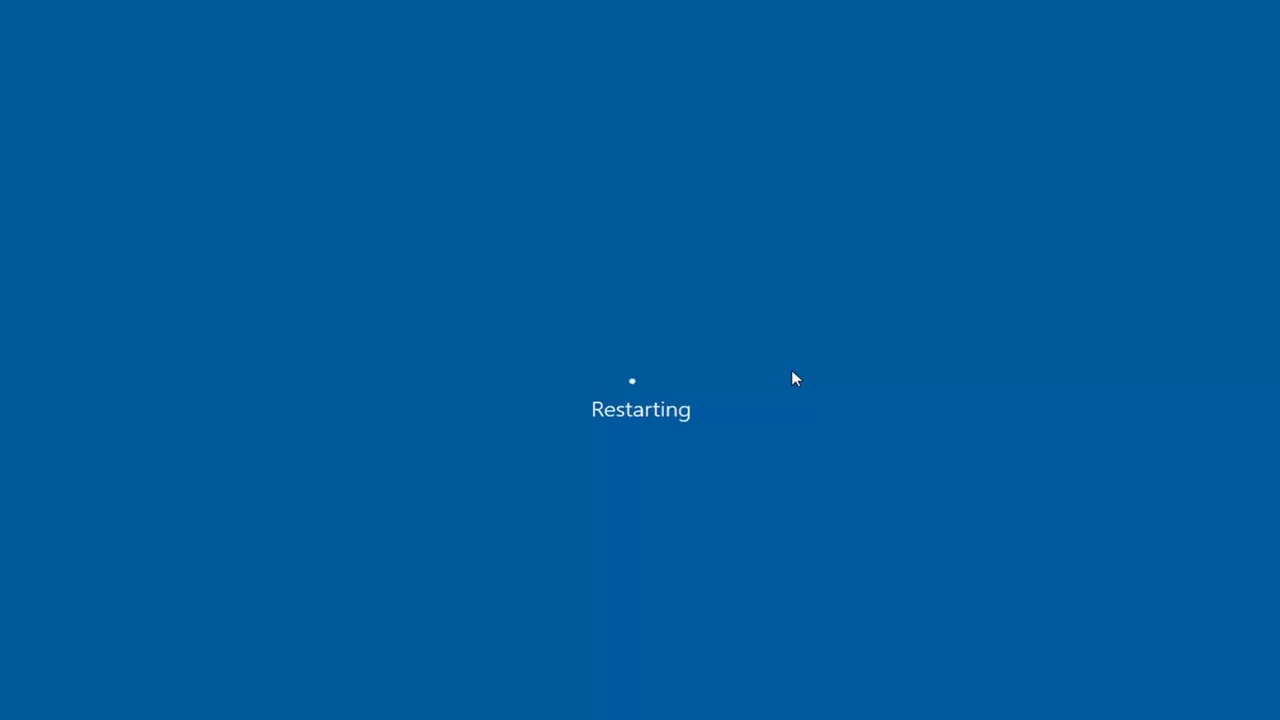